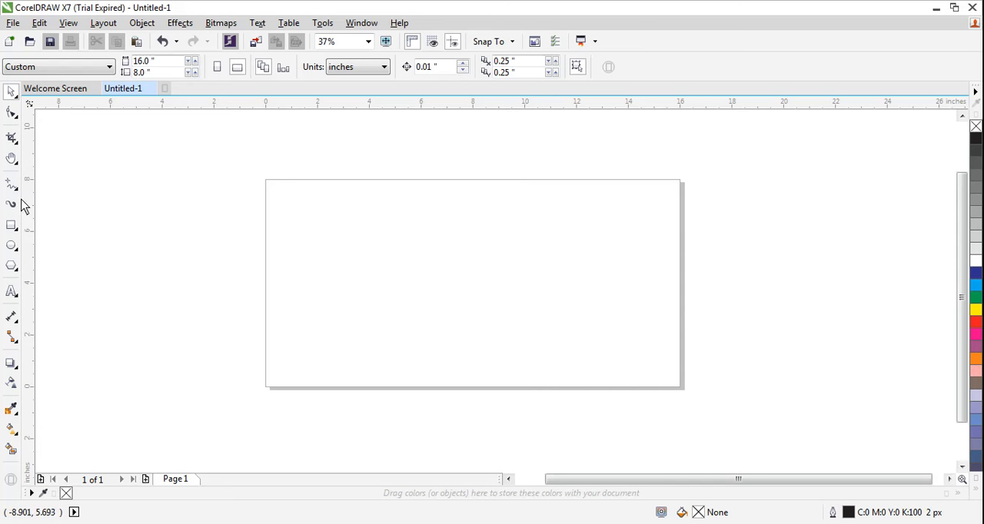
Draw a circle about 5.83 inches across in the left half of the page and duplicate it
click(17, 249)
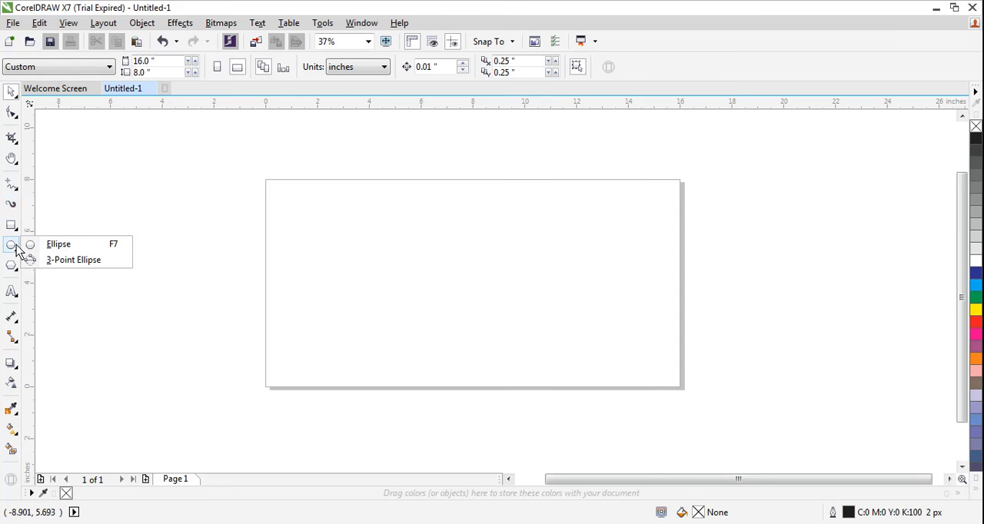
click(57, 246)
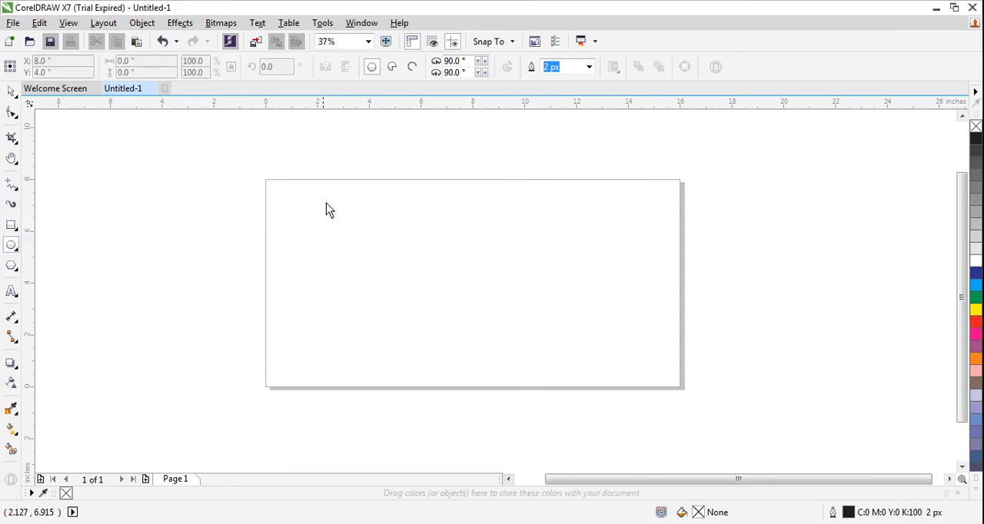
drag(332, 199, 484, 356)
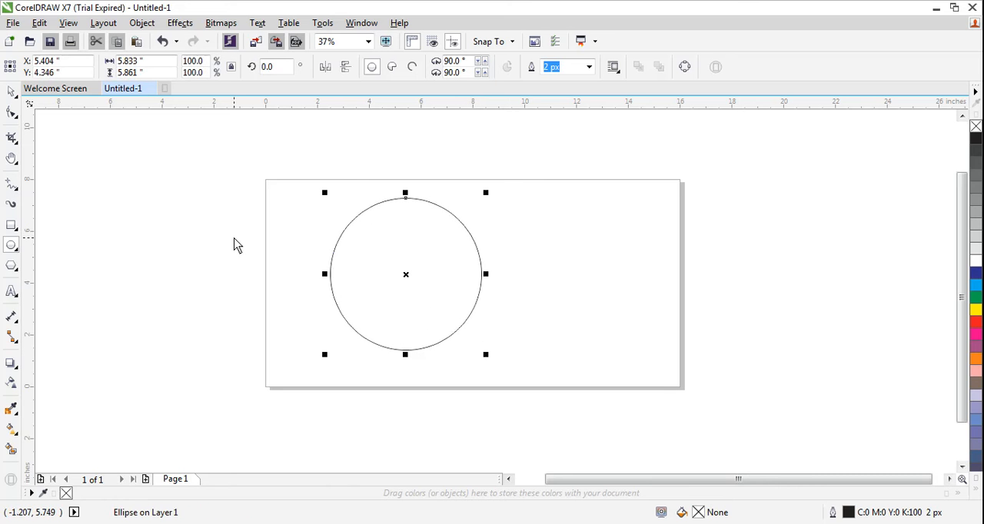
key(space)
key(ctrl+d)
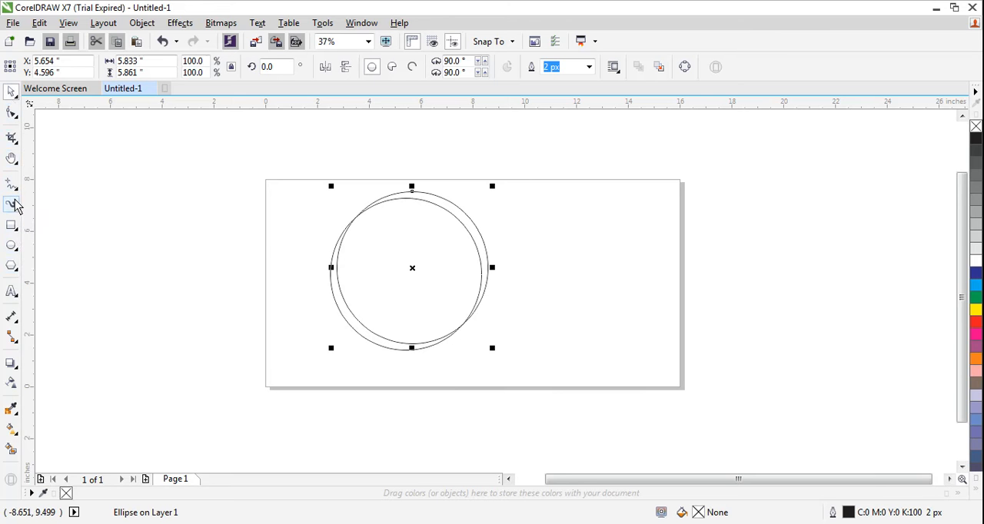
Align the duplicate circle over the original and shrink it about its center to form a thin concentric ring
click(15, 144)
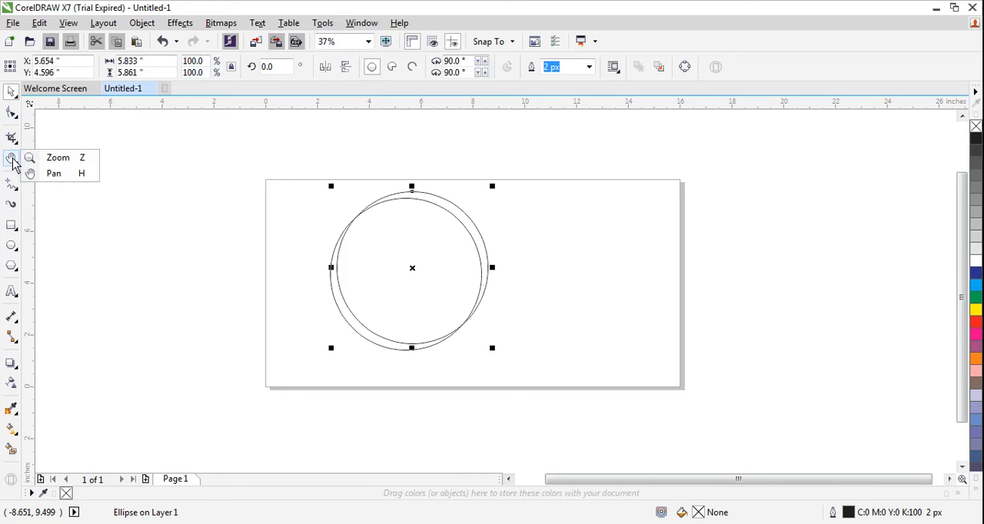
click(46, 157)
drag(301, 171, 538, 369)
click(11, 90)
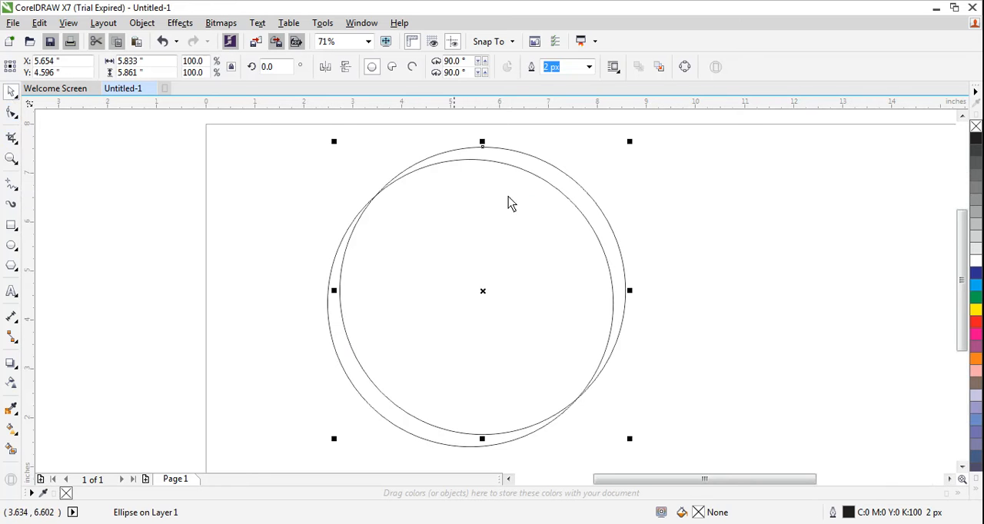
click(572, 182)
click(573, 181)
drag(569, 180, 559, 191)
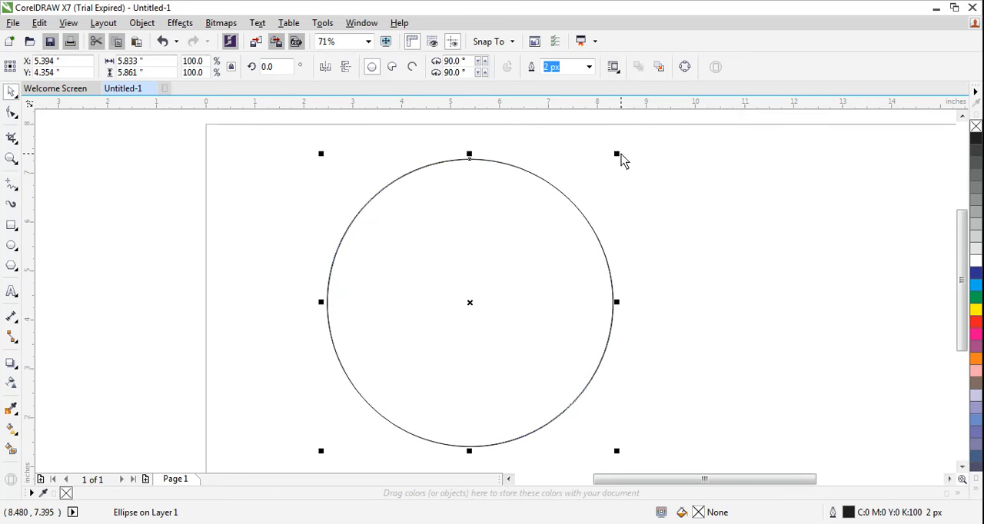
drag(617, 153, 605, 171)
click(293, 228)
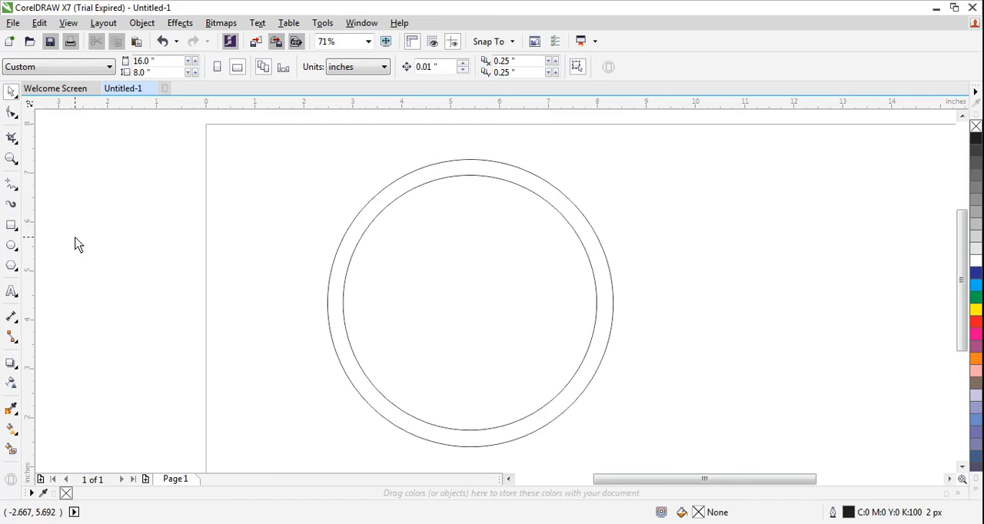
Draw a thin round-ended rectangle about 7.14 by 0.41 inches beside the circles and rotate it about 45.5 degrees
click(14, 228)
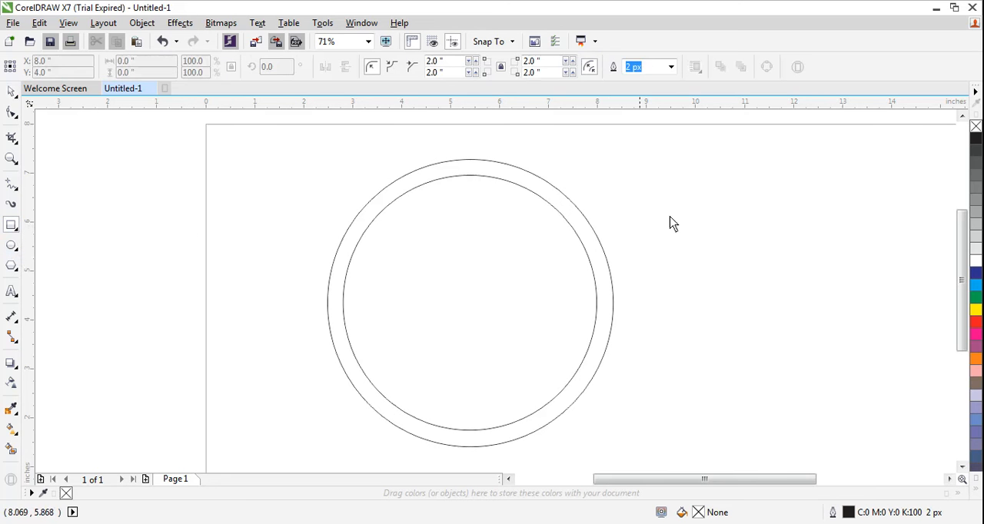
drag(674, 199, 892, 221)
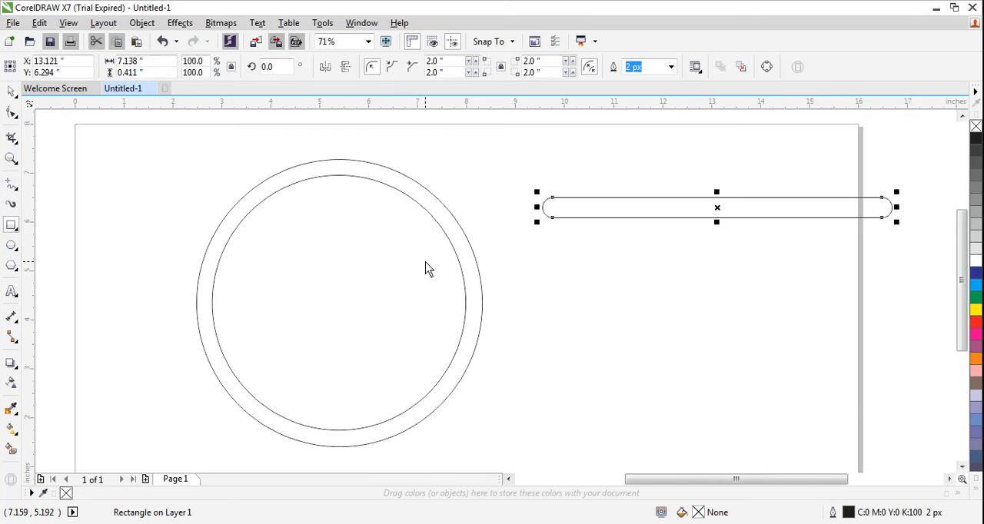
click(12, 95)
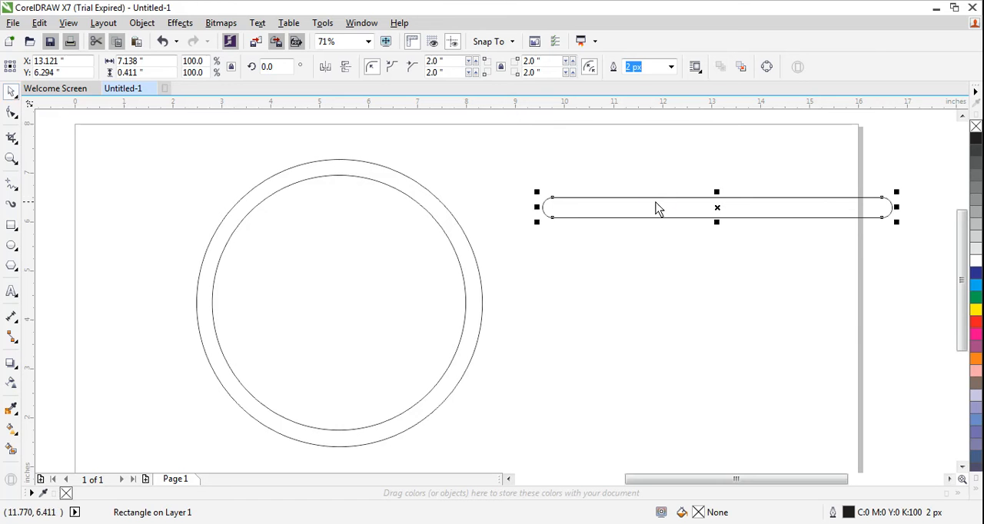
drag(716, 208, 716, 208)
drag(896, 192, 773, 151)
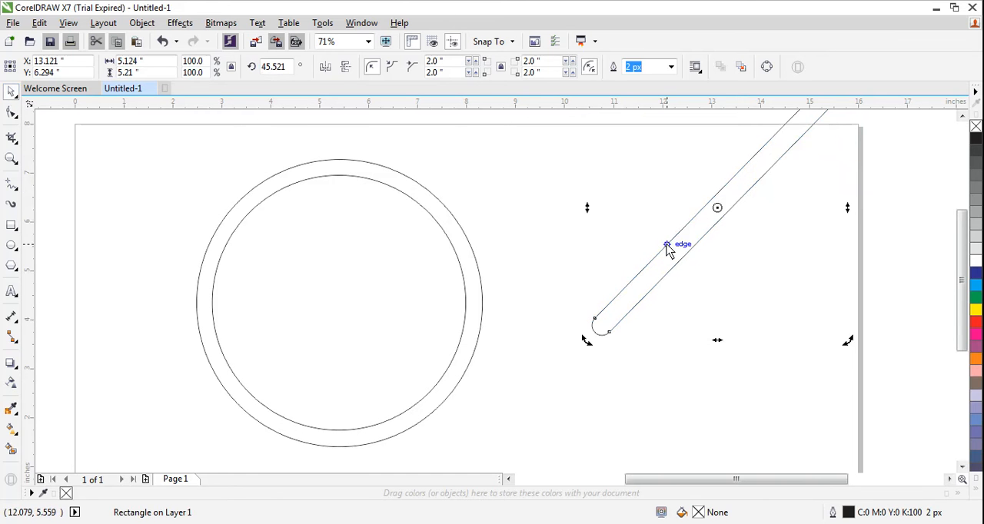
Move the slanted bar diagonally across the middle of the circles and rotate it to about 48.5 degrees
click(717, 217)
drag(717, 214, 352, 307)
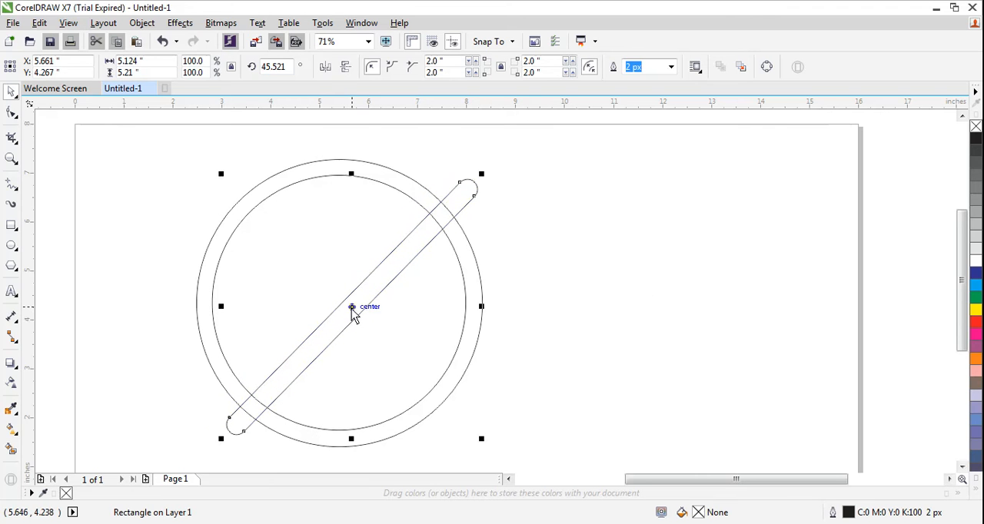
click(351, 308)
drag(220, 174, 214, 181)
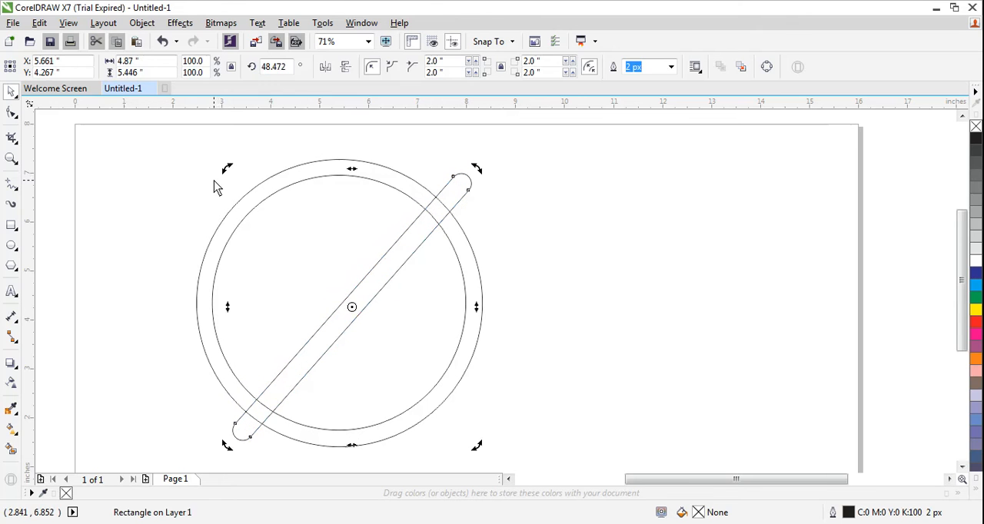
click(578, 275)
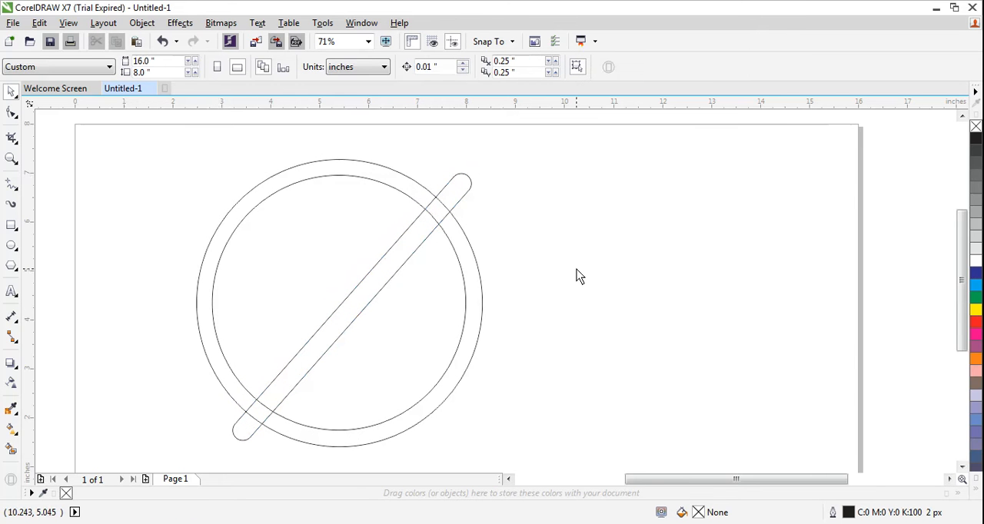
Trim the outer circle with the inner circle and the diagonal bar, and delete the bar
click(329, 339)
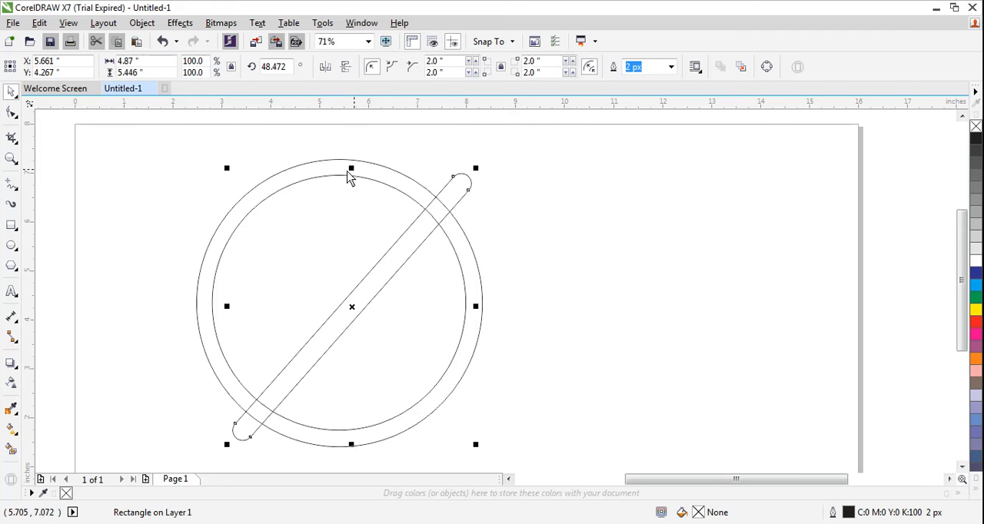
drag(139, 131, 539, 454)
click(396, 69)
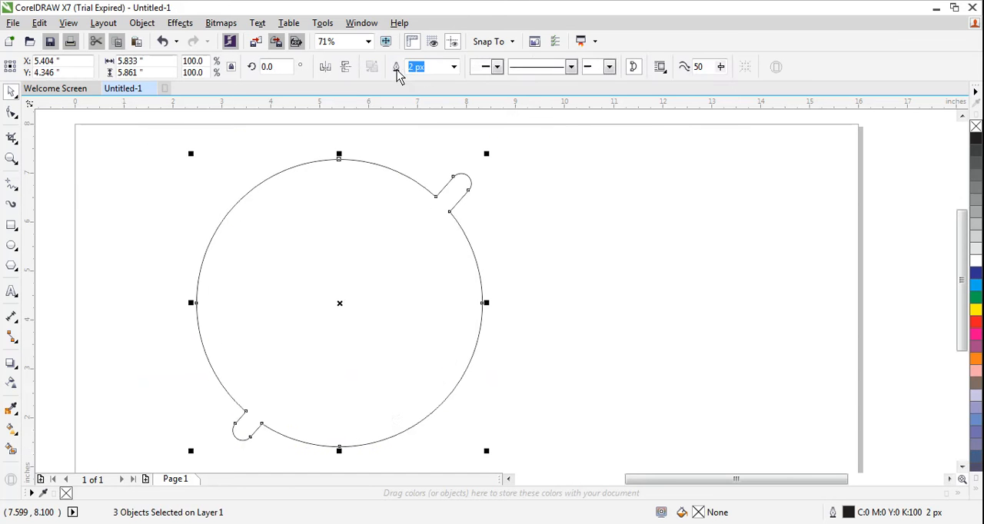
key(ctrl+z)
click(416, 68)
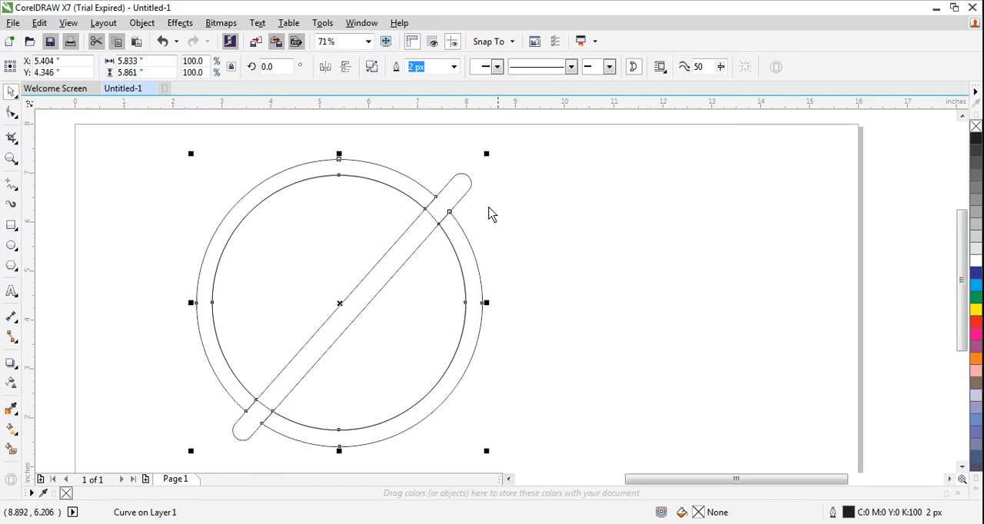
click(470, 181)
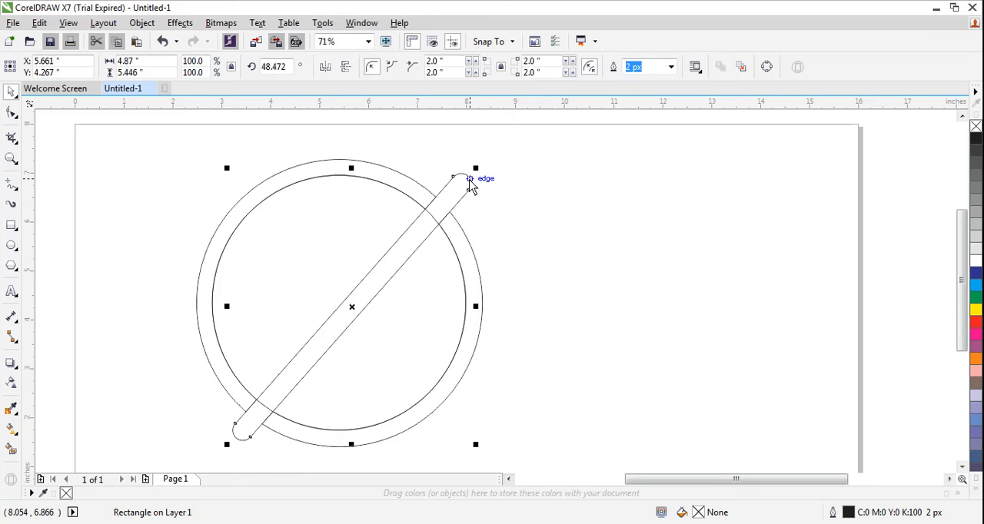
click(464, 198)
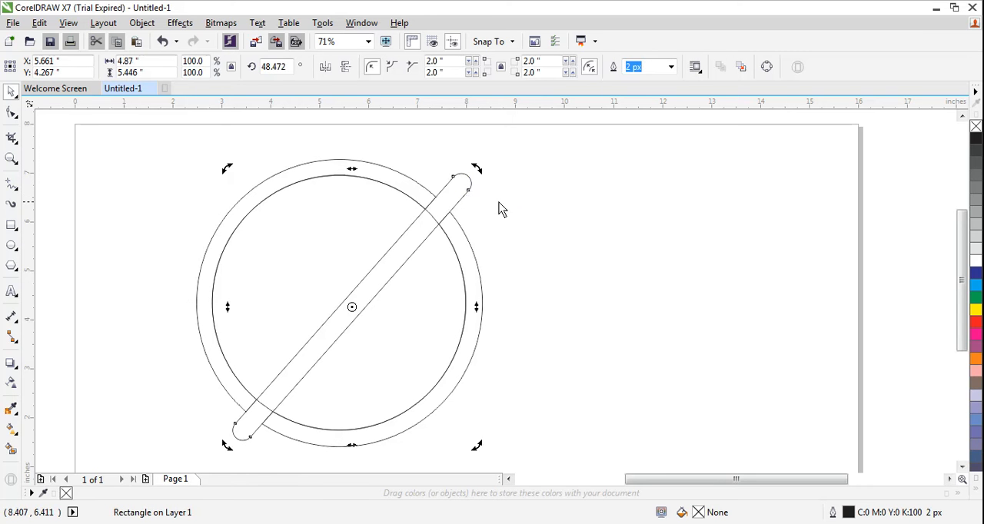
key(Delete)
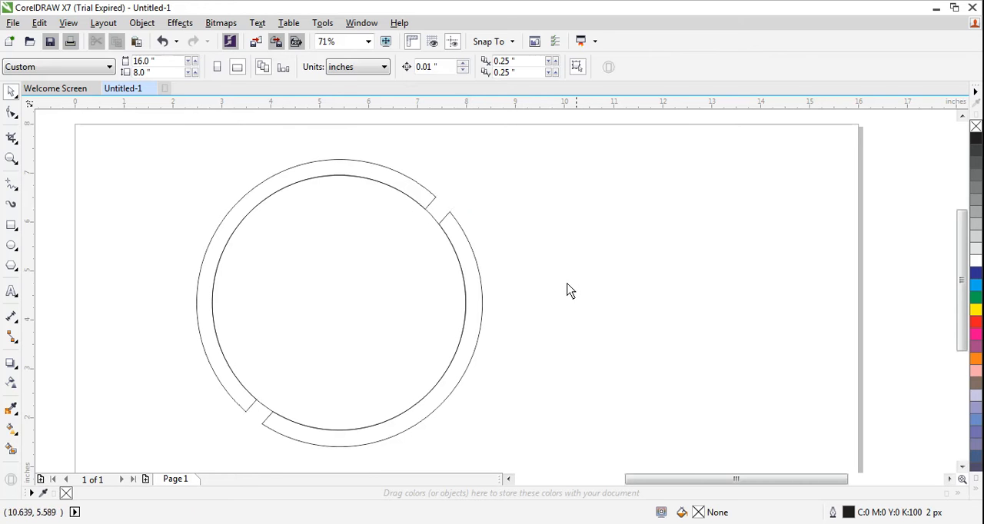
Remove the inner circle's short arcs across the two ring gaps with Virtual Segment Delete
click(17, 116)
click(16, 140)
click(55, 168)
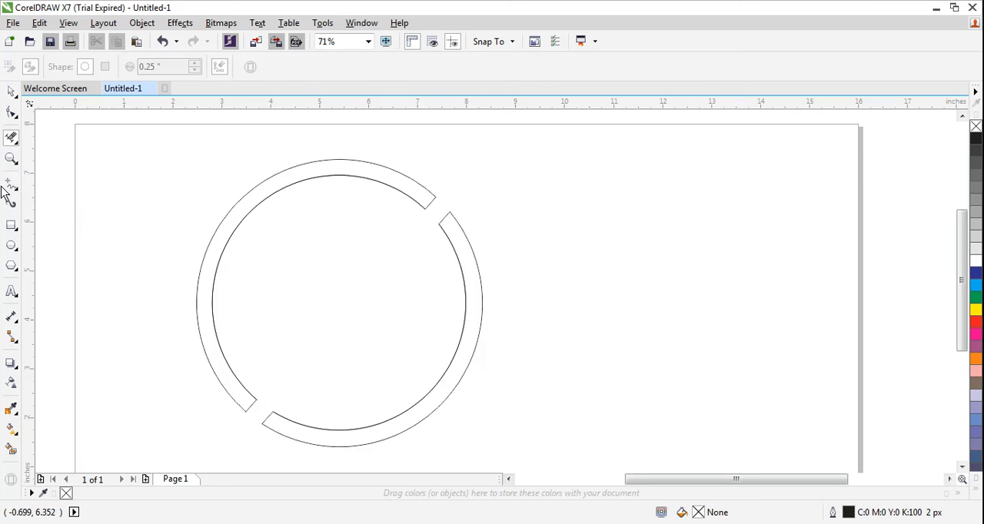
Shrink the whole split ring to about 3.42 by 3.44 inches and place it in the page's upper-left area
click(11, 91)
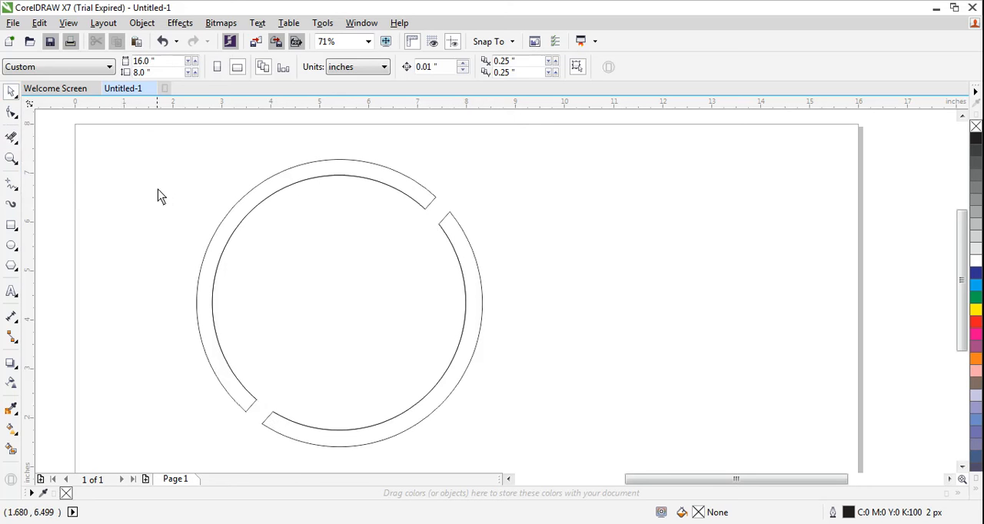
drag(151, 136, 517, 455)
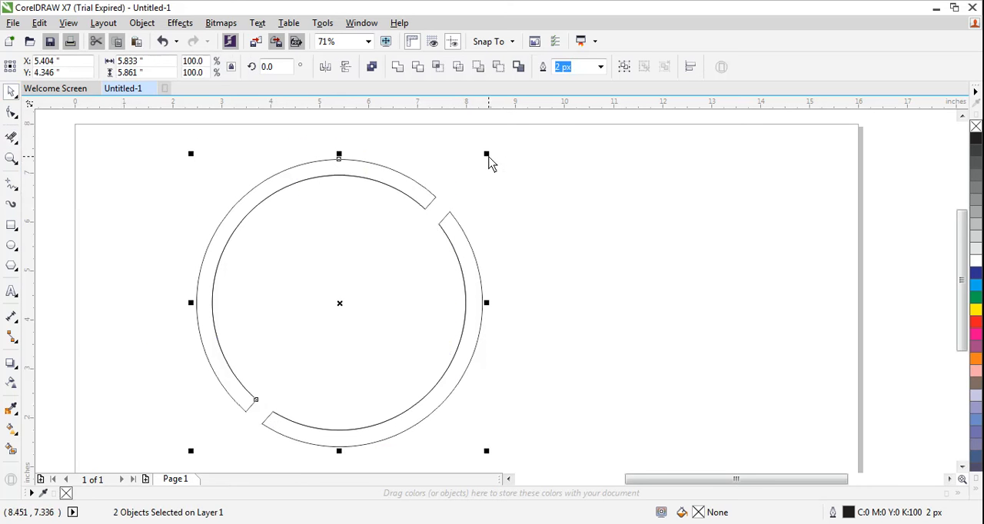
drag(487, 156, 453, 188)
drag(360, 225, 341, 205)
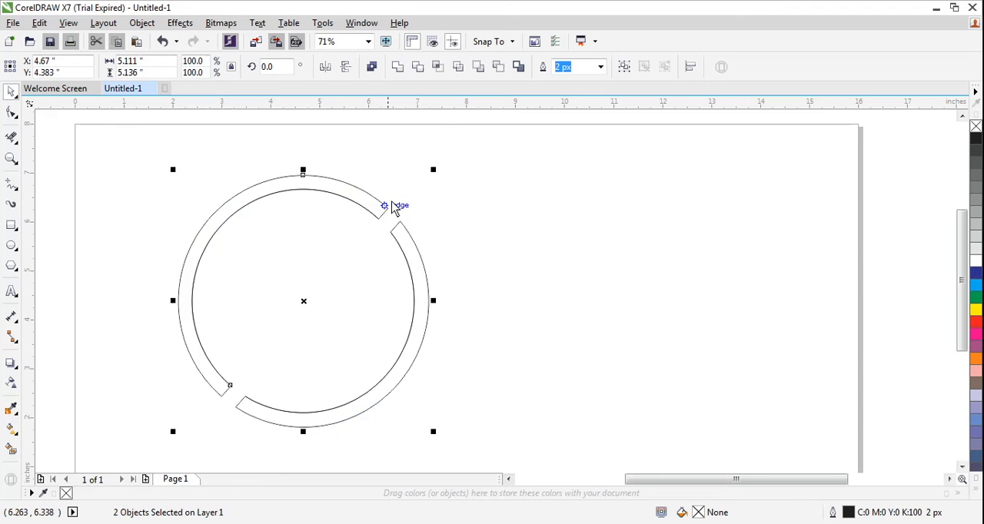
drag(432, 171, 388, 223)
key(ctrl+z)
drag(432, 176, 392, 216)
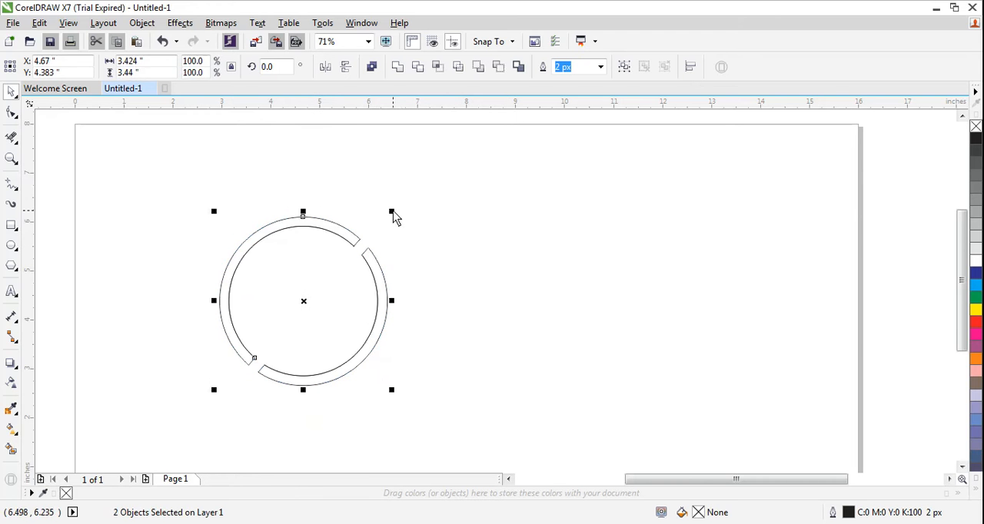
drag(305, 245, 307, 205)
click(165, 318)
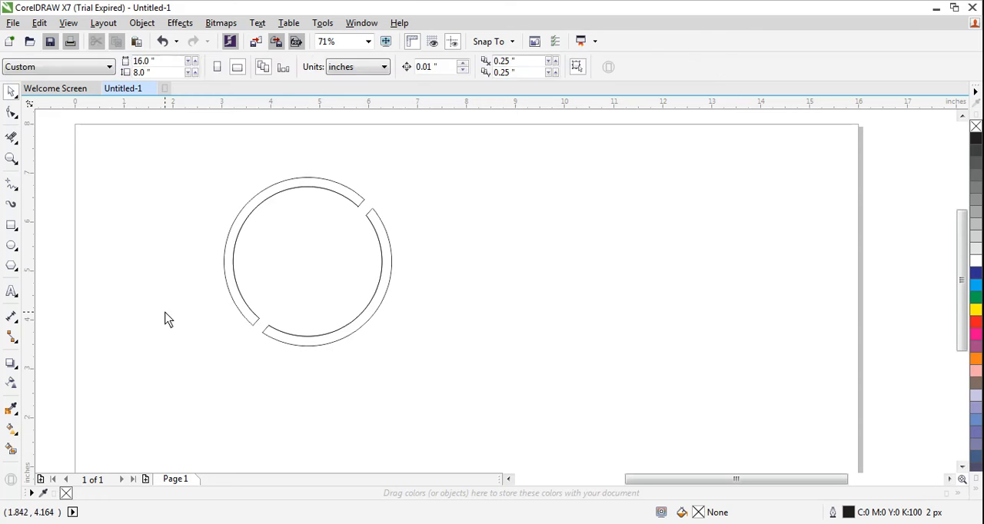
Fill the upper-left half of the split ring with yellow (#FFFF00) using Smart Fill
click(298, 256)
click(11, 448)
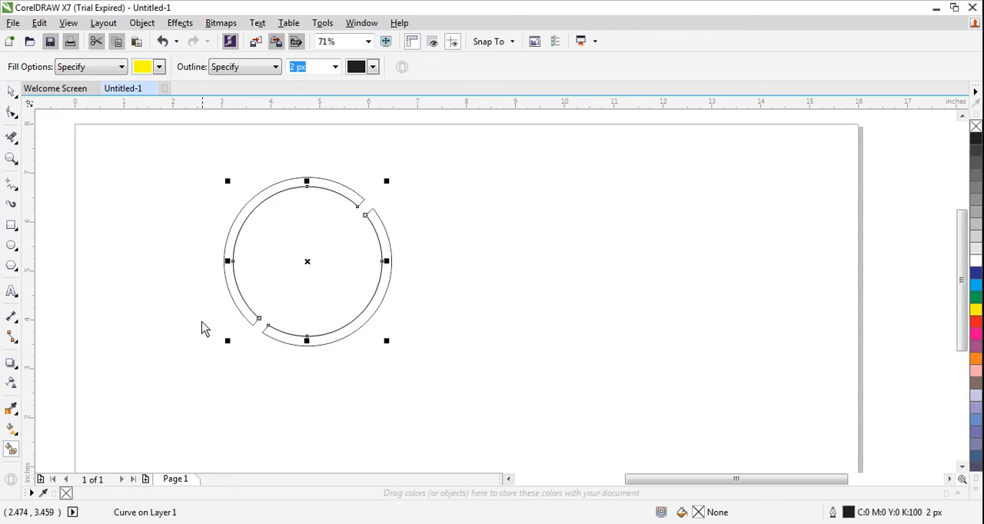
click(158, 67)
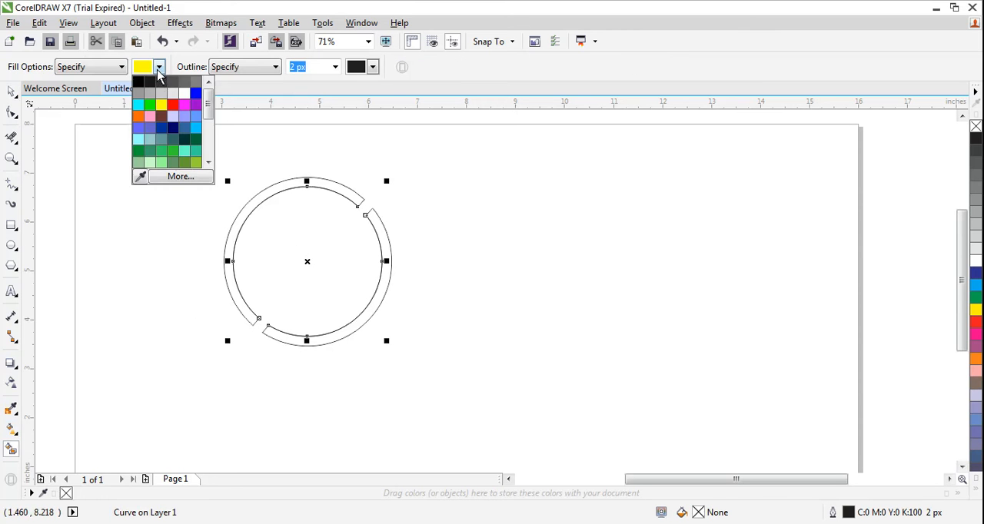
click(164, 109)
click(266, 202)
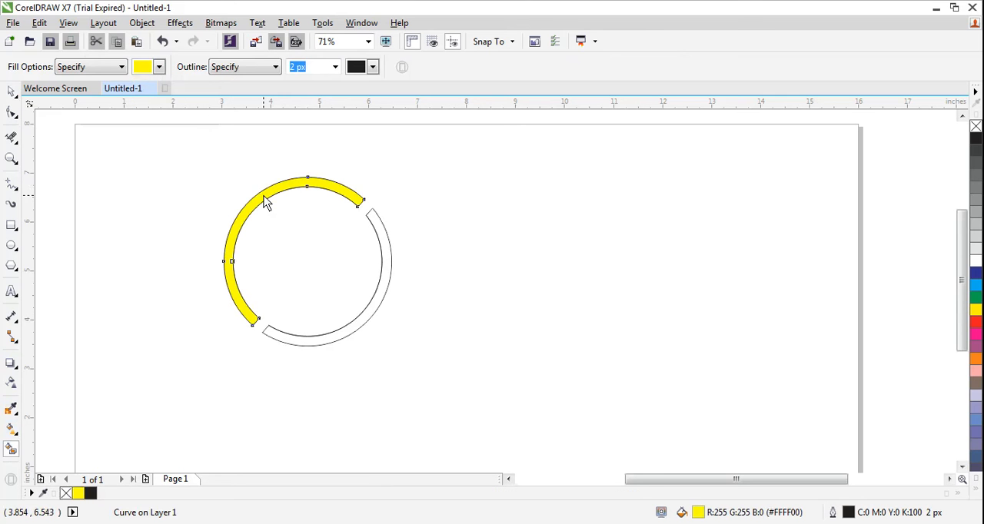
Fill the lower-right half of the split ring with pink-red (#FF0066) using Smart Fill
click(158, 67)
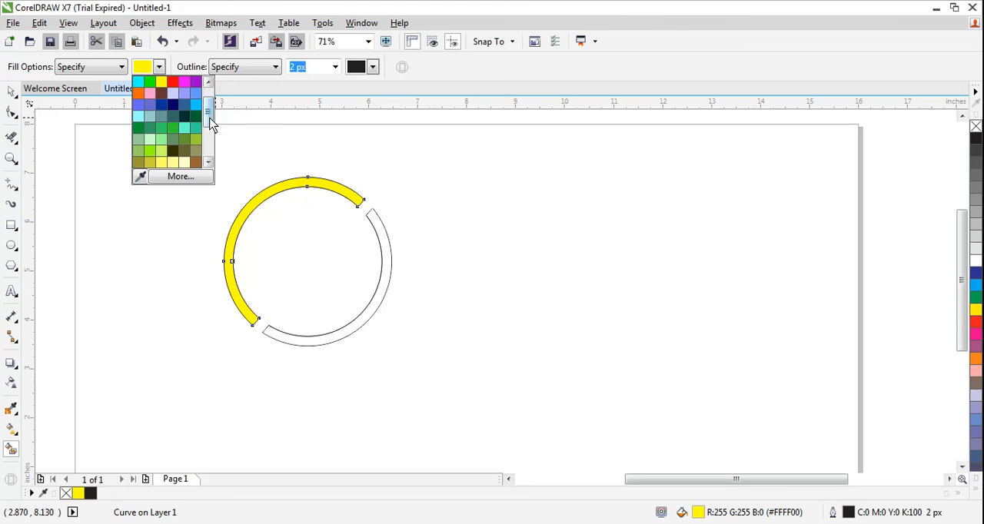
drag(209, 103, 208, 144)
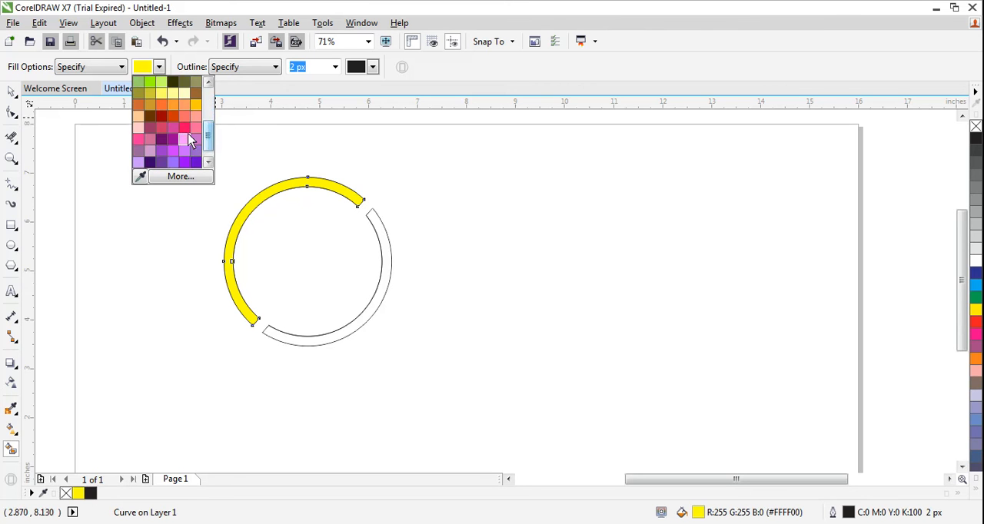
click(187, 136)
click(382, 305)
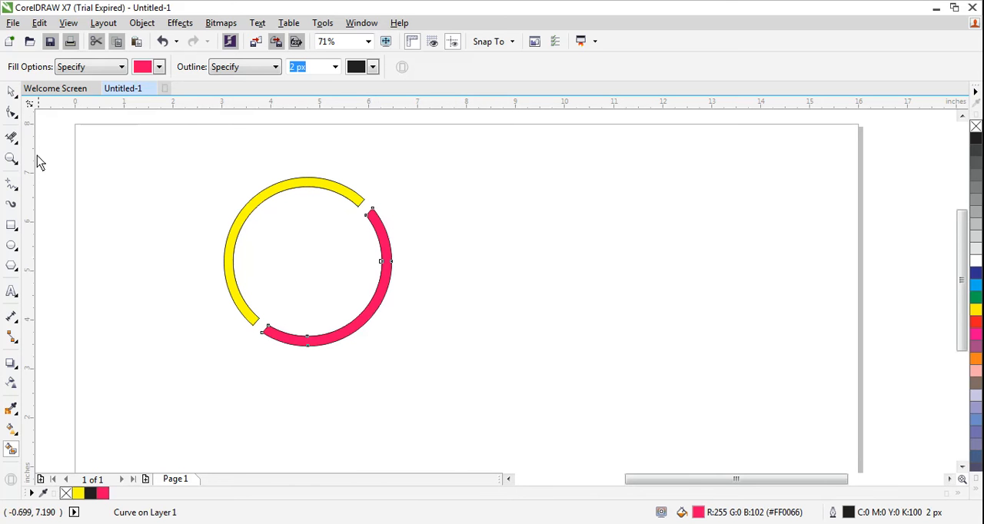
Remove the black outline from both halves of the split ring
click(12, 91)
drag(157, 151, 508, 383)
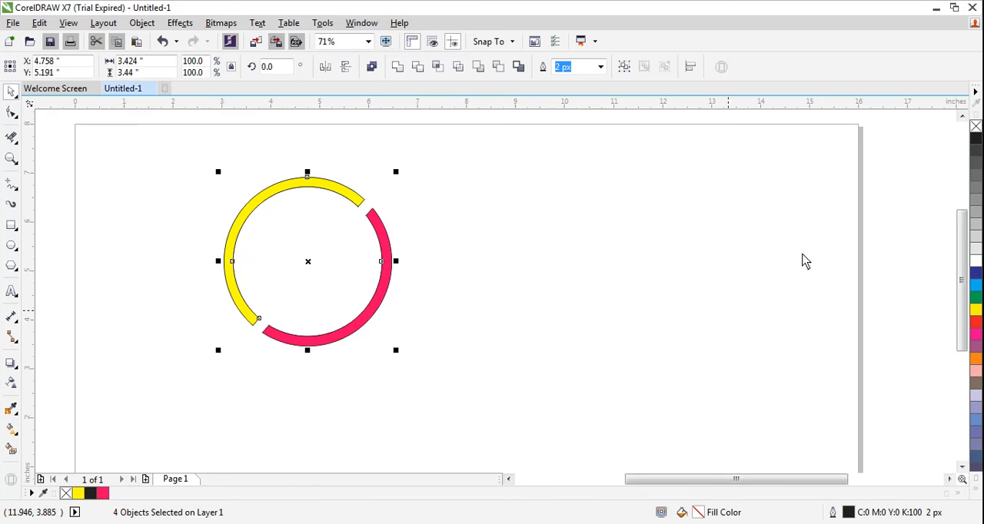
right_click(976, 126)
click(531, 320)
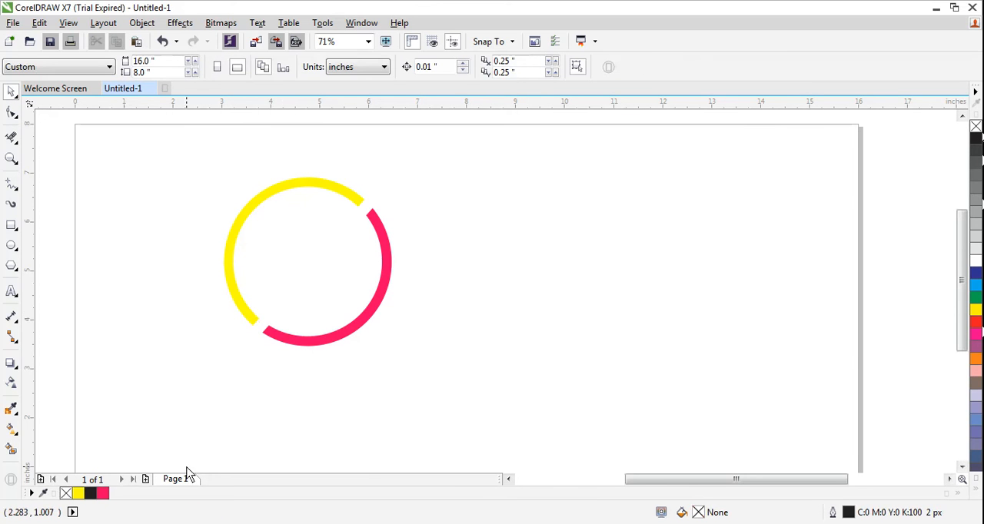
Apply a linear fountain fill to the yellow half, running from yellow at its lower end to muted olive-yellow near the ring's top
click(14, 415)
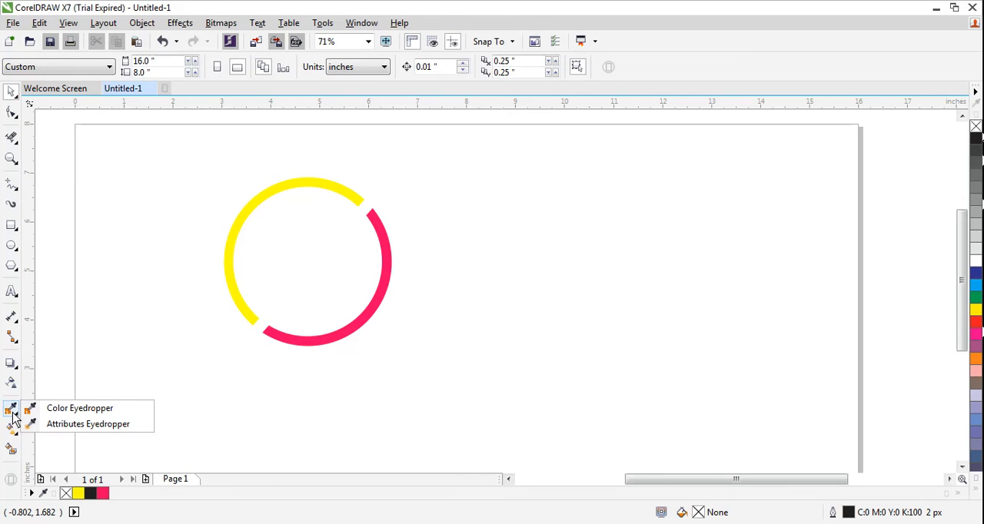
click(11, 429)
click(70, 424)
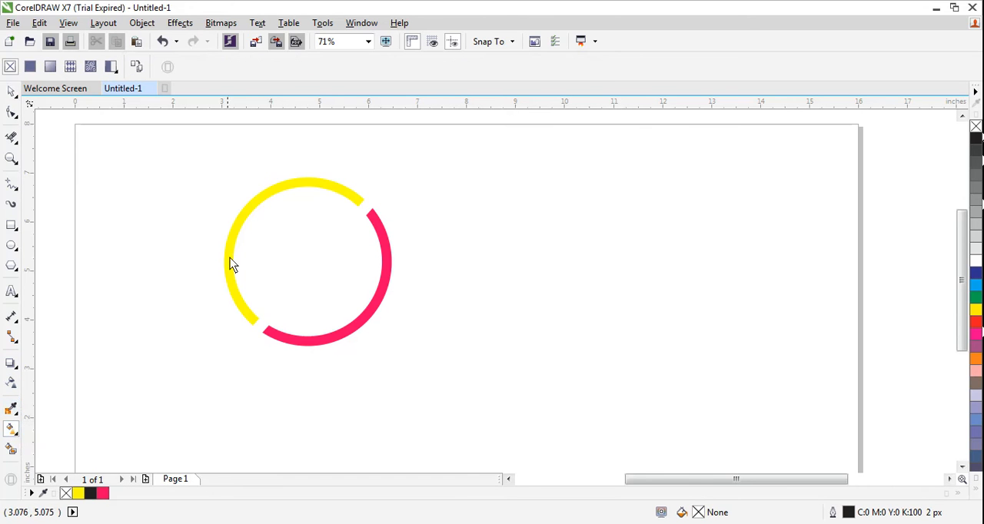
click(246, 321)
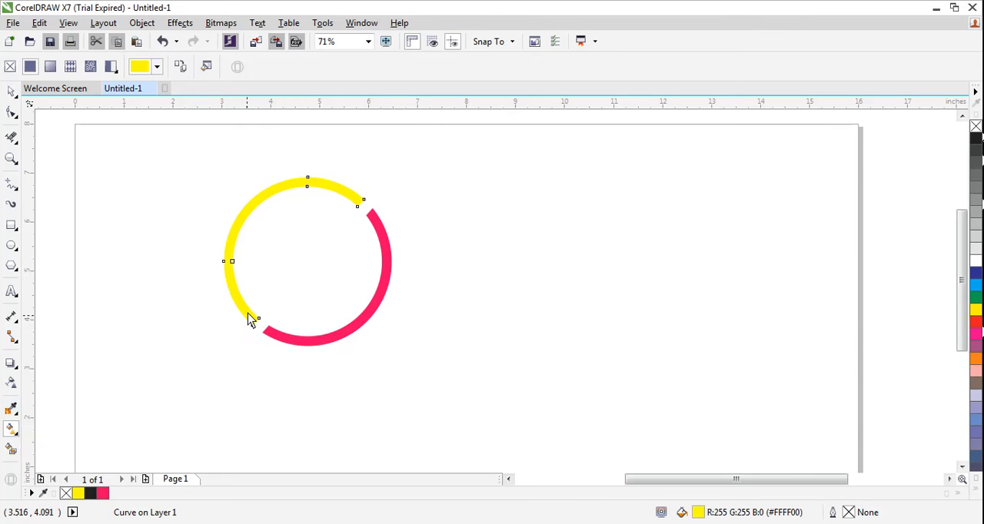
drag(249, 320, 325, 190)
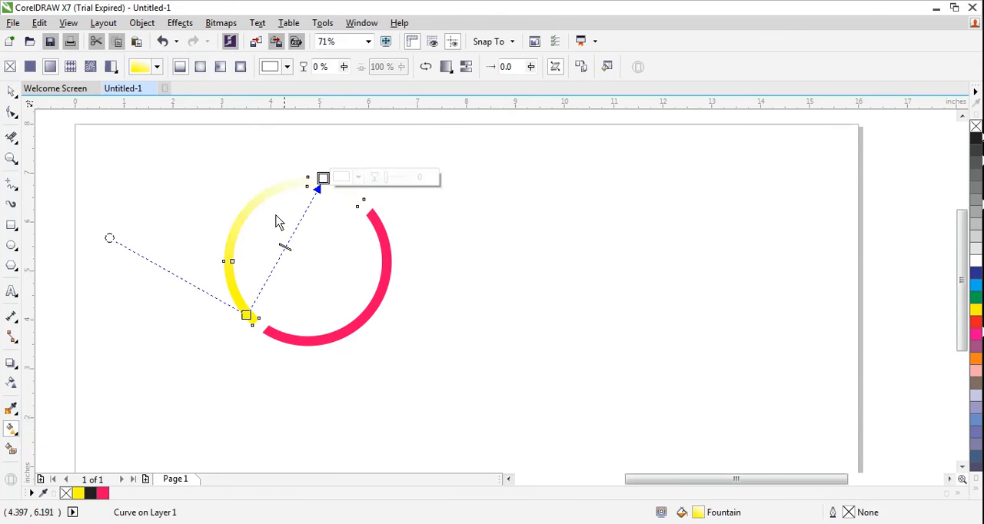
click(358, 177)
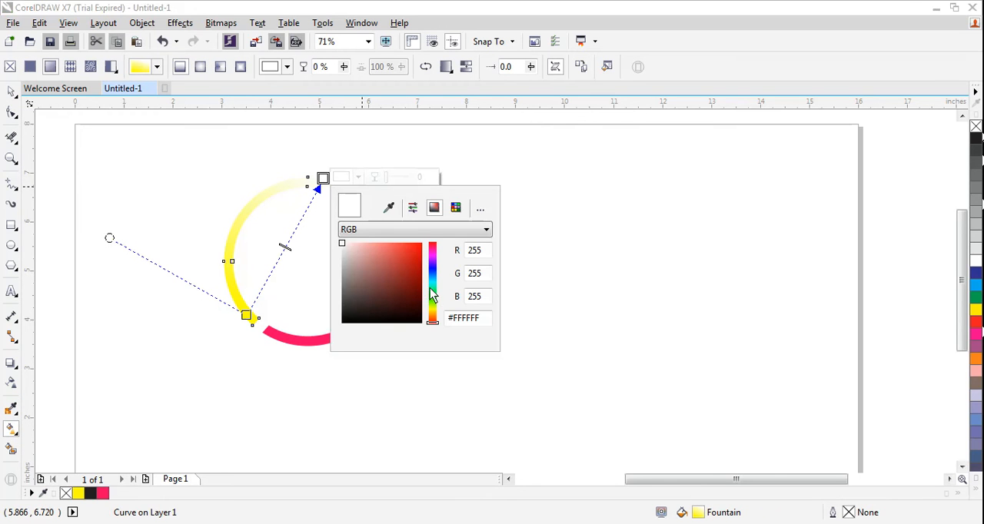
click(434, 311)
click(371, 259)
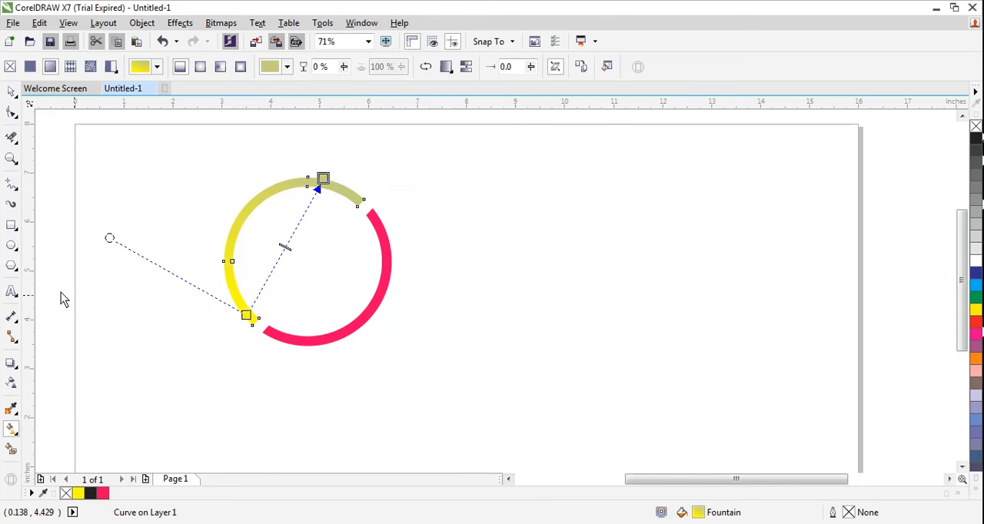
Apply a linear fountain fill to the pink-red half, running from pink-red at its lower end to dark maroon (#821E3F) near its upper end
click(12, 436)
click(73, 430)
click(280, 342)
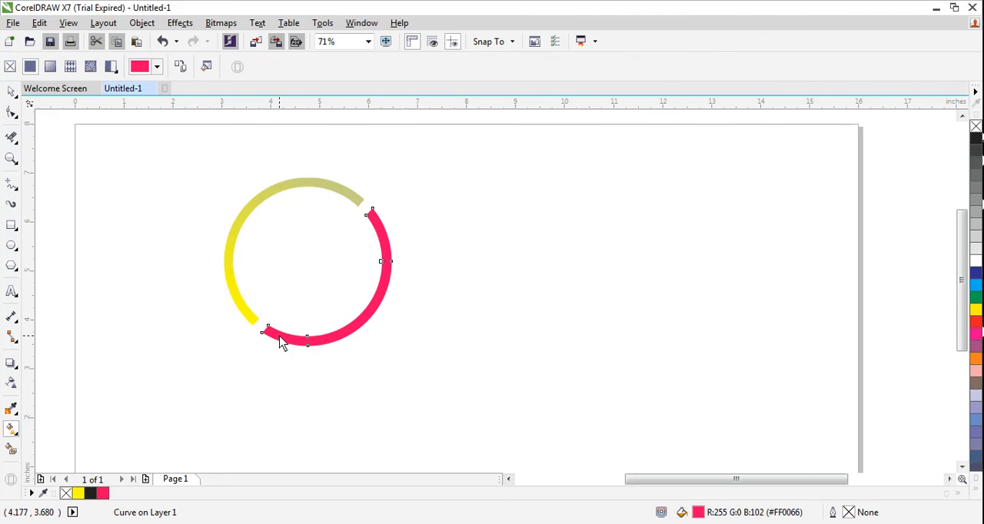
drag(279, 337, 385, 233)
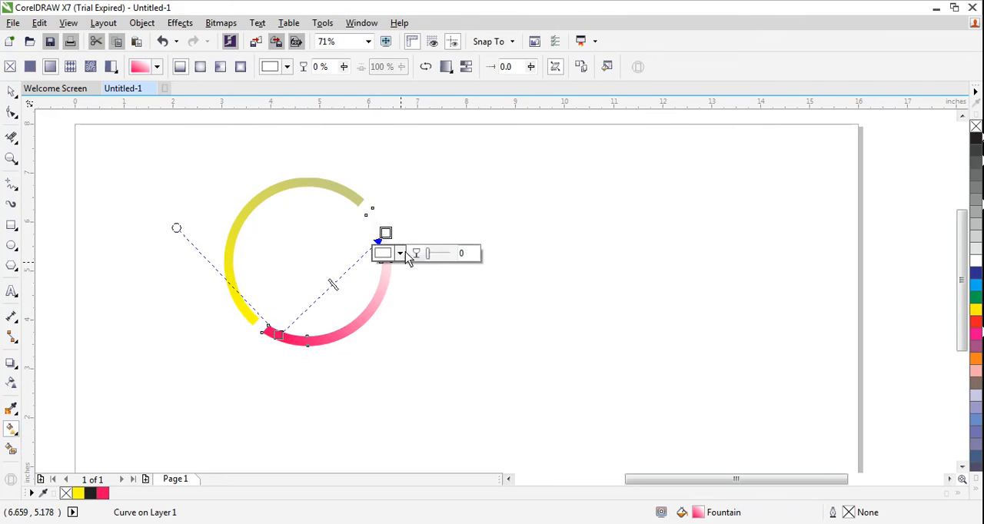
click(399, 255)
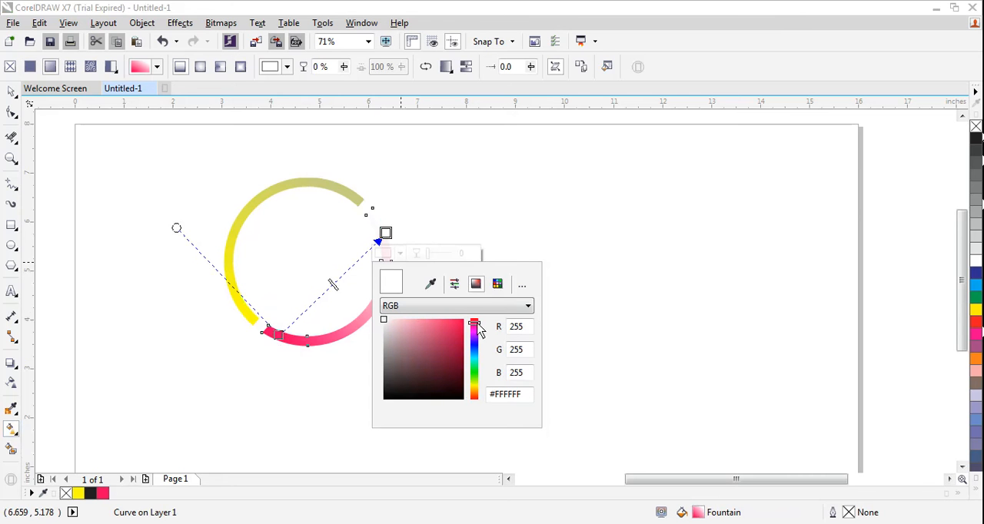
click(445, 359)
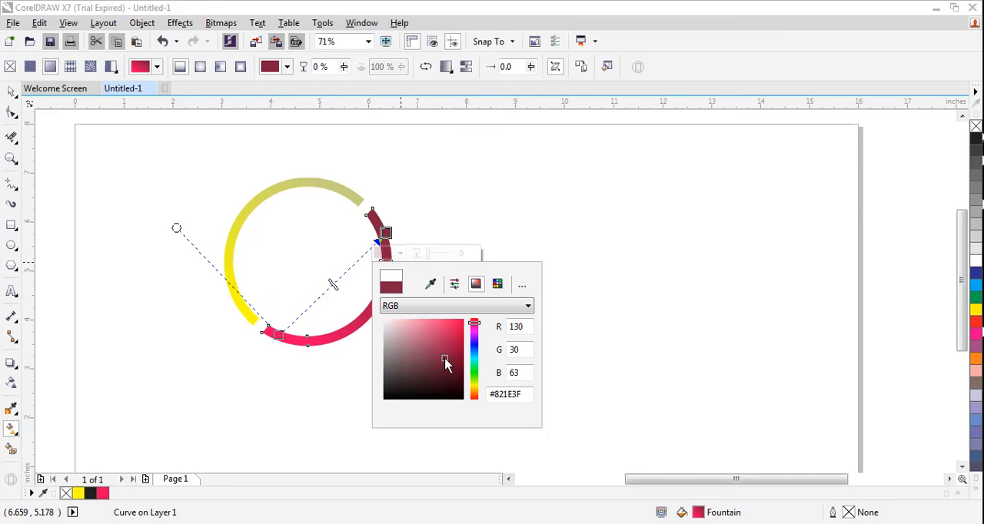
click(296, 395)
click(184, 363)
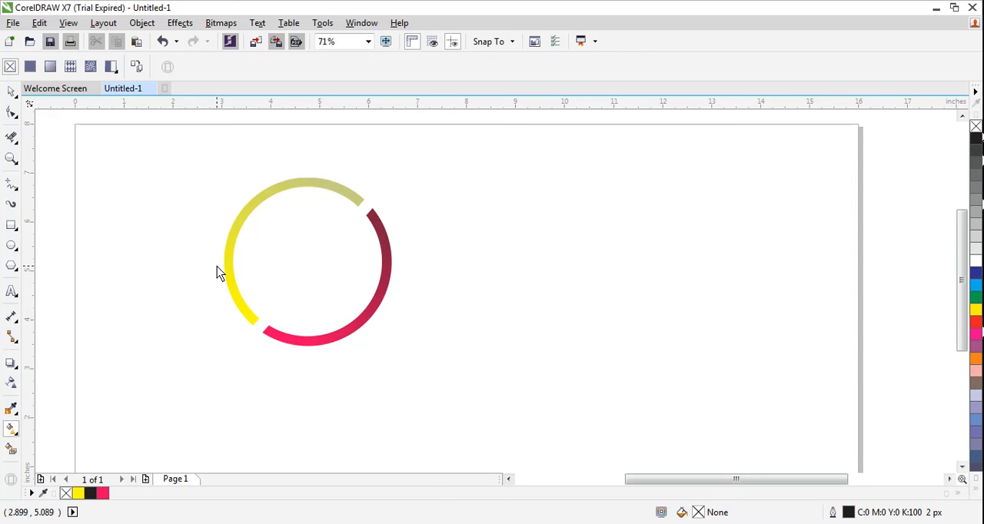
click(13, 92)
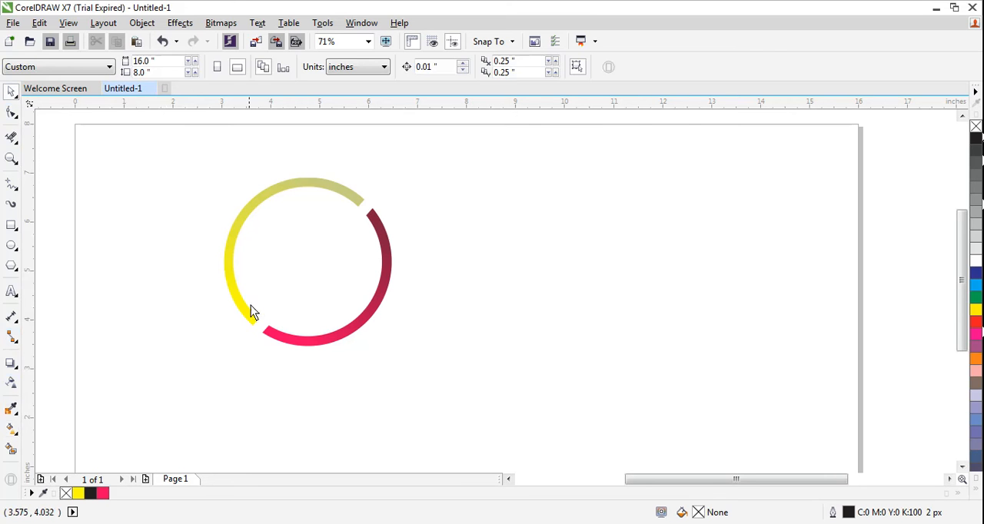
click(259, 205)
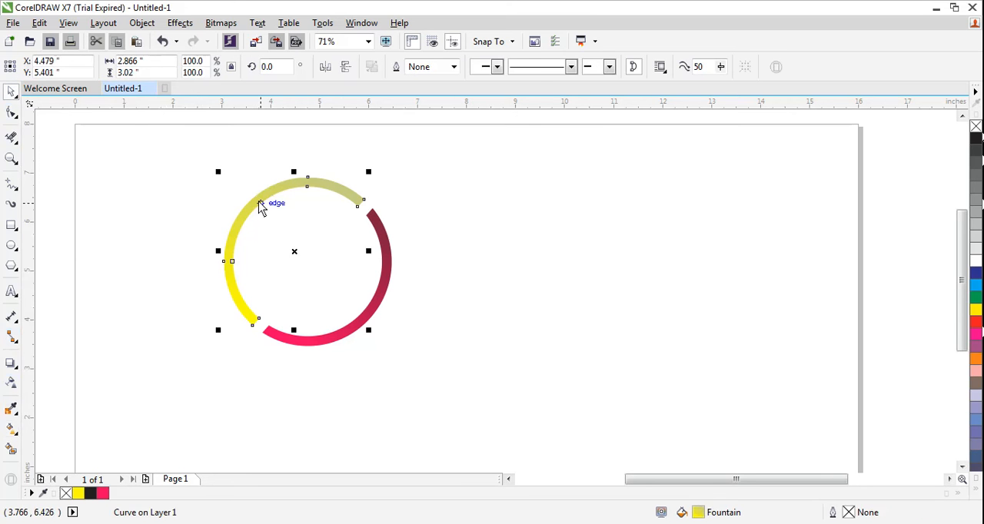
click(143, 341)
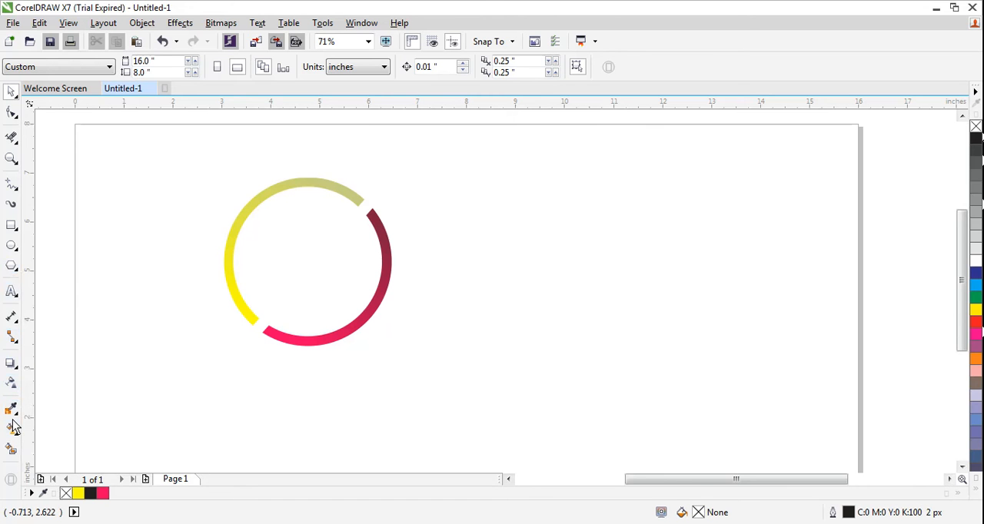
Add three separate artistic text objects reading "My", "E" and "Tutorial" in the empty area right of the ring
click(14, 298)
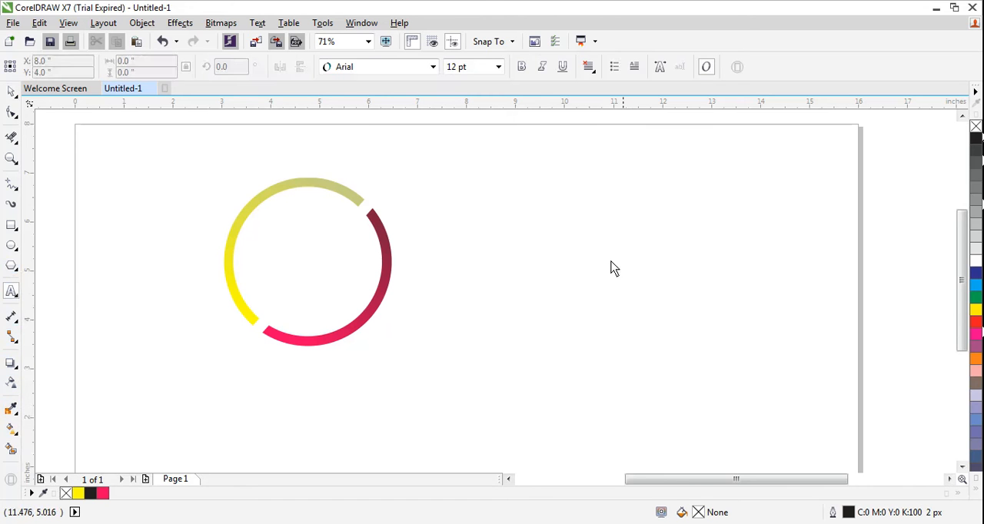
click(573, 243)
text(My)
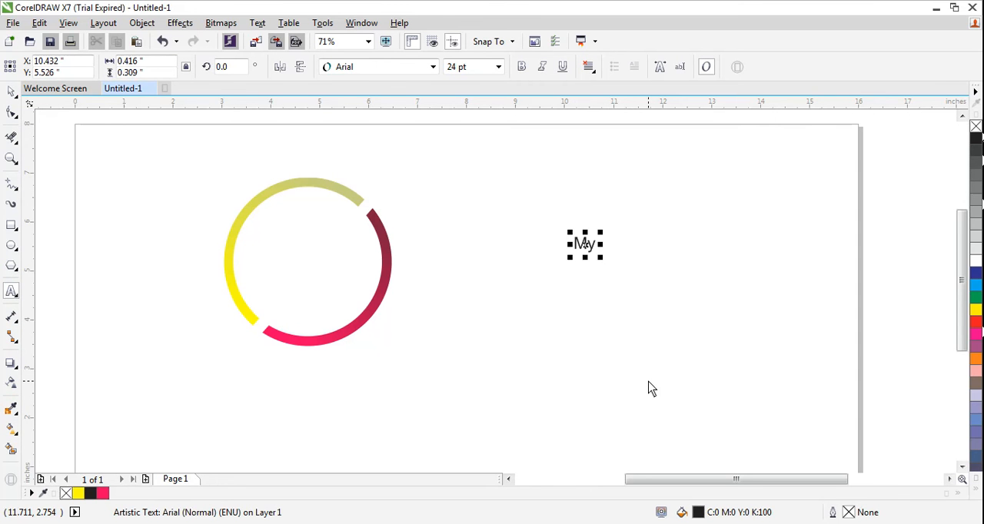
text( E)
key(BackSpace)
click(587, 306)
text(E)
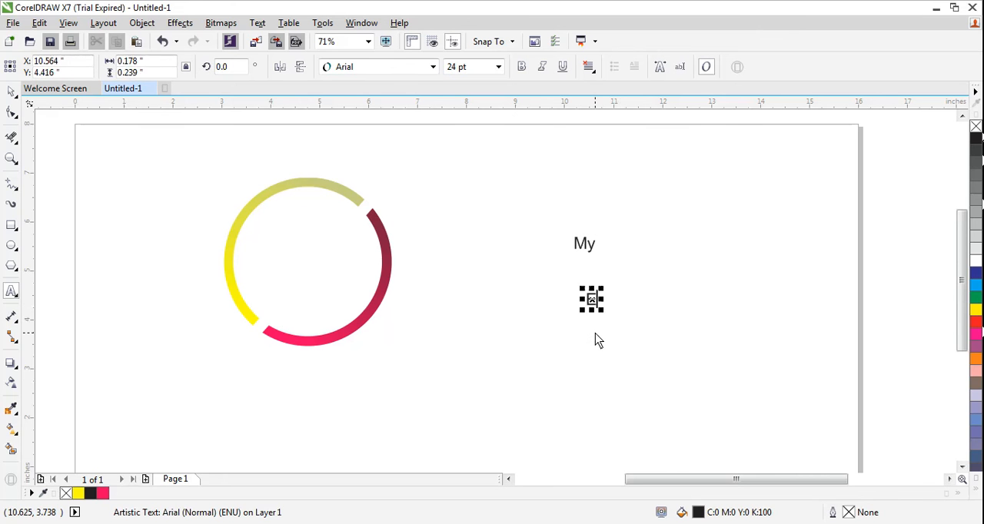
click(594, 341)
text(Tutorial)
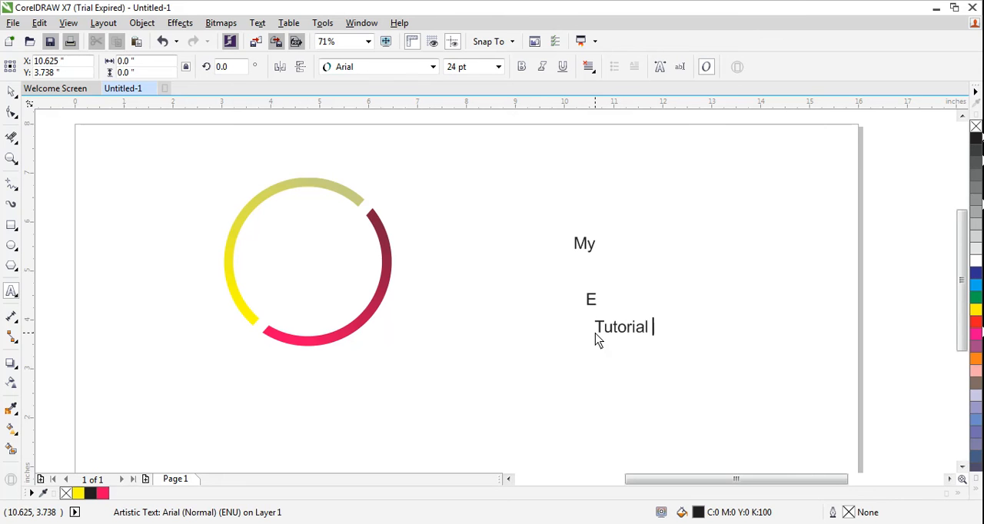
Set the font of the "My" text to Baskerville Old Face
click(11, 92)
click(555, 355)
click(588, 249)
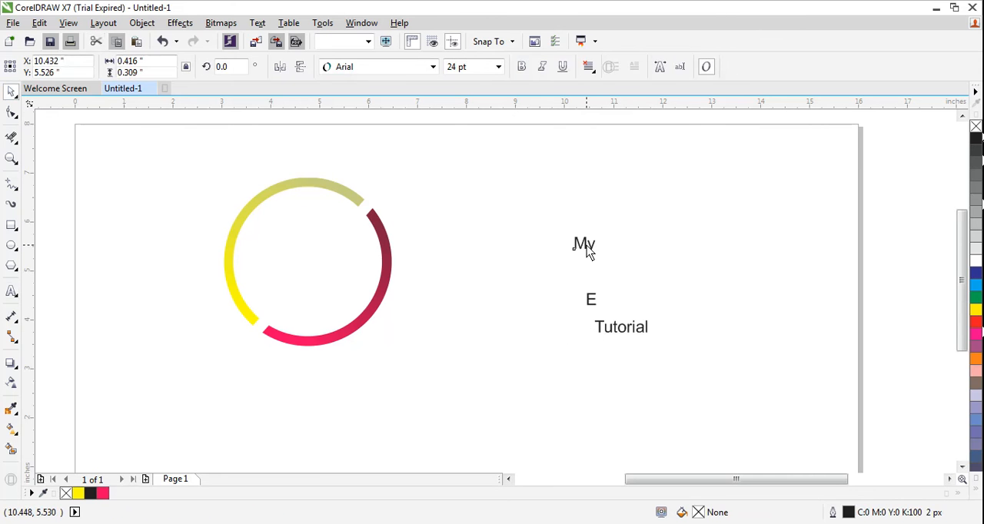
click(593, 303)
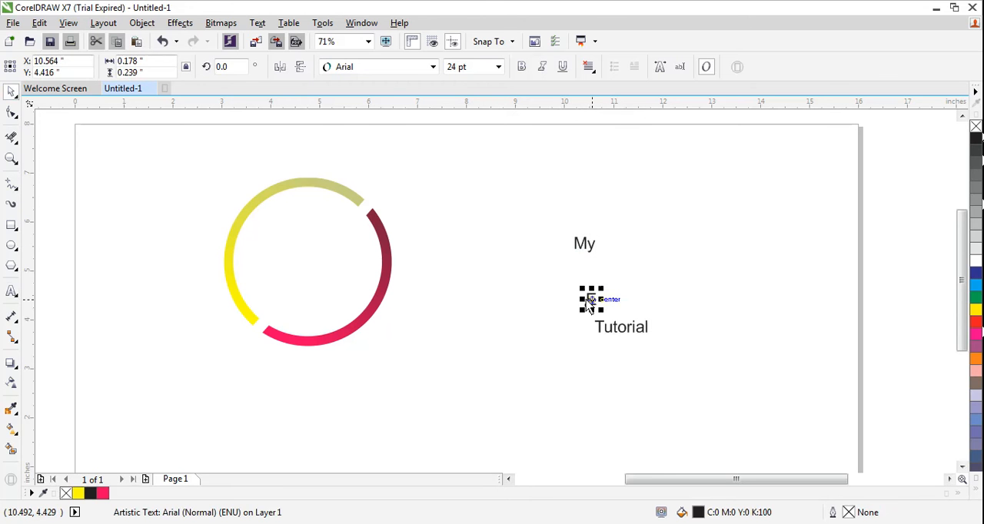
click(589, 277)
click(585, 249)
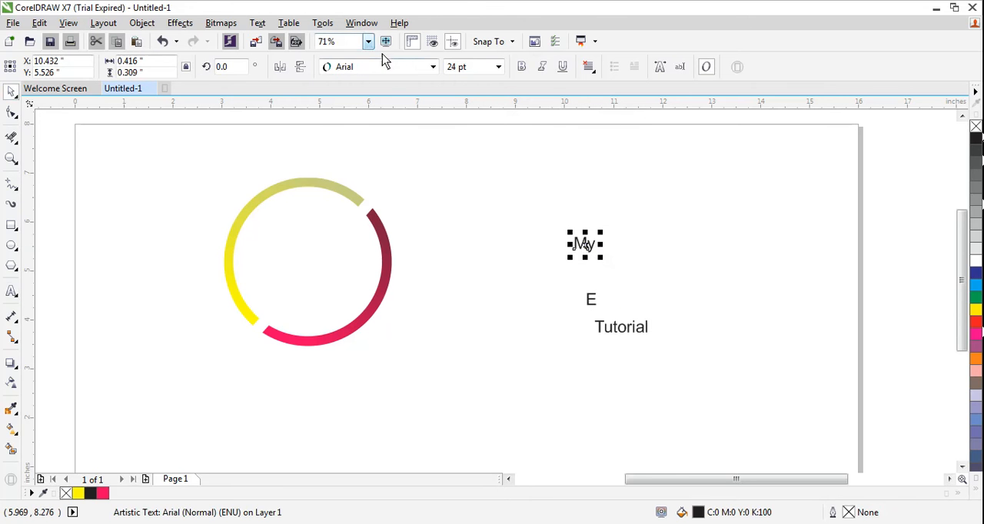
click(432, 67)
click(369, 100)
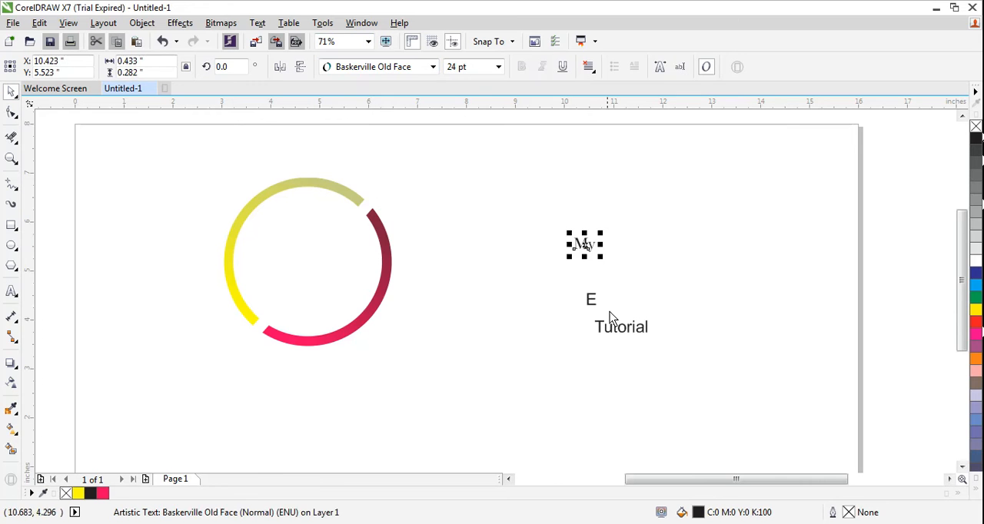
Set the font of the "E" and "Tutorial" texts to Baskerville Old Face
click(591, 300)
click(432, 67)
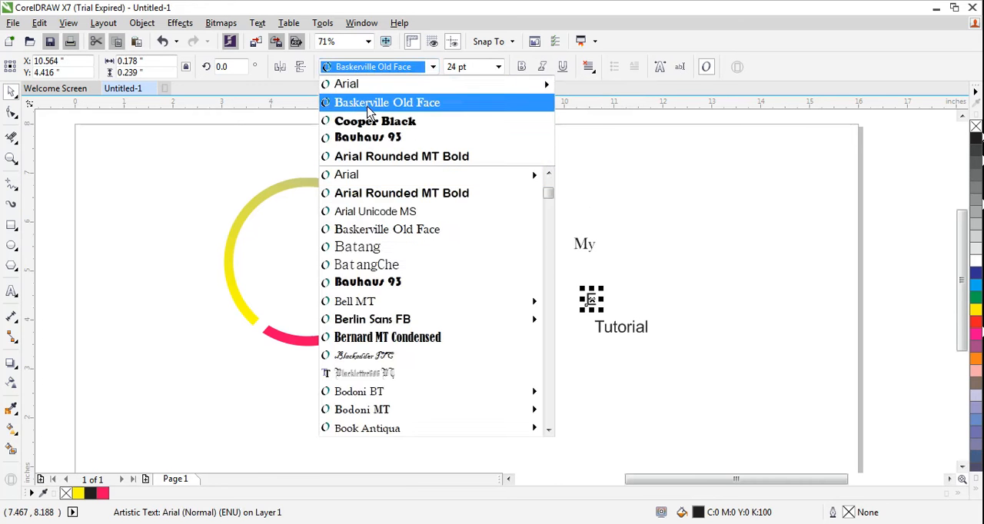
click(368, 106)
click(648, 330)
click(432, 66)
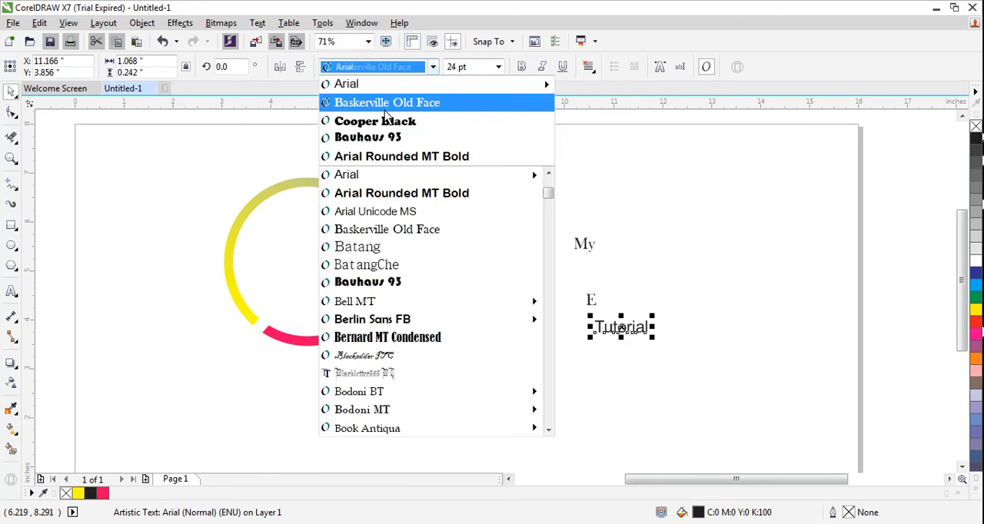
click(384, 103)
Set the font size of the "My" text to 72 pt
click(582, 244)
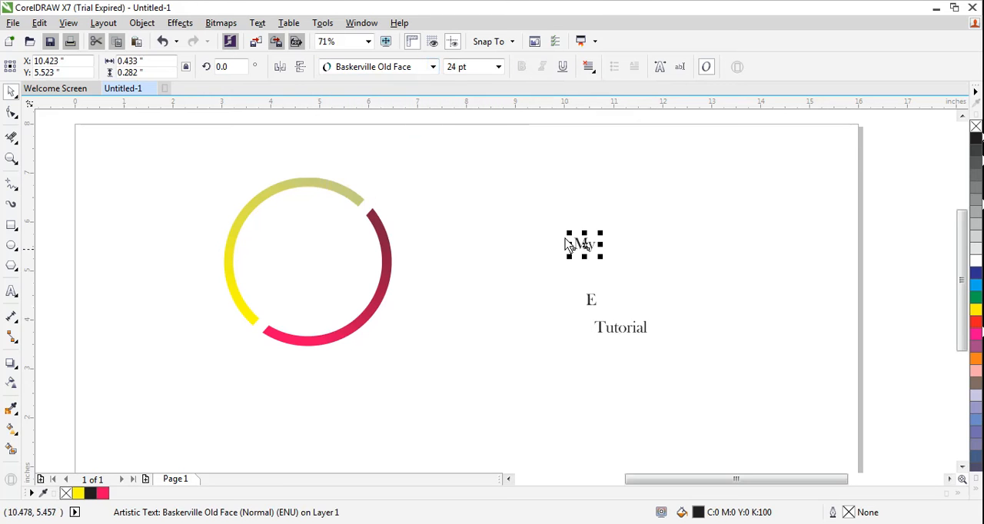
click(498, 67)
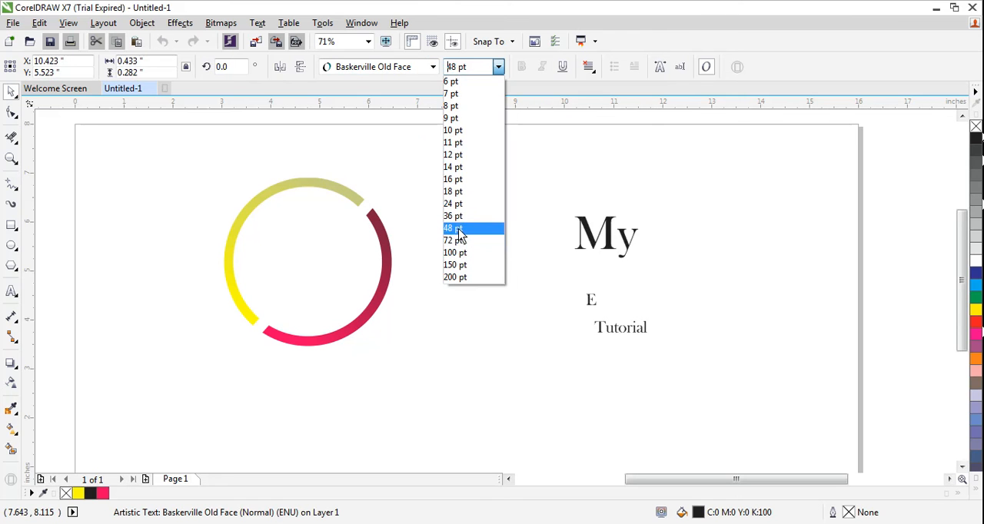
click(457, 240)
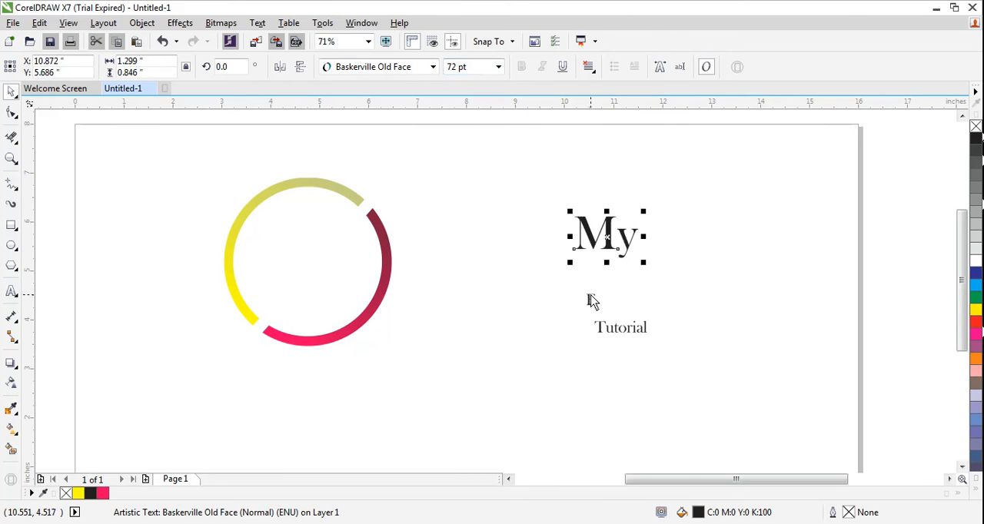
Place the "E" just right of "My" and set its font size to 72 pt
click(591, 299)
click(657, 247)
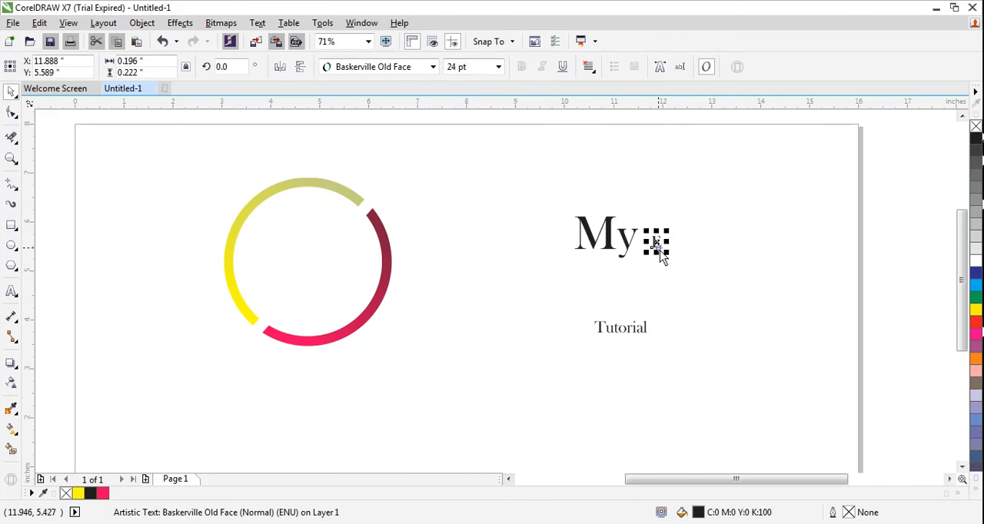
click(498, 67)
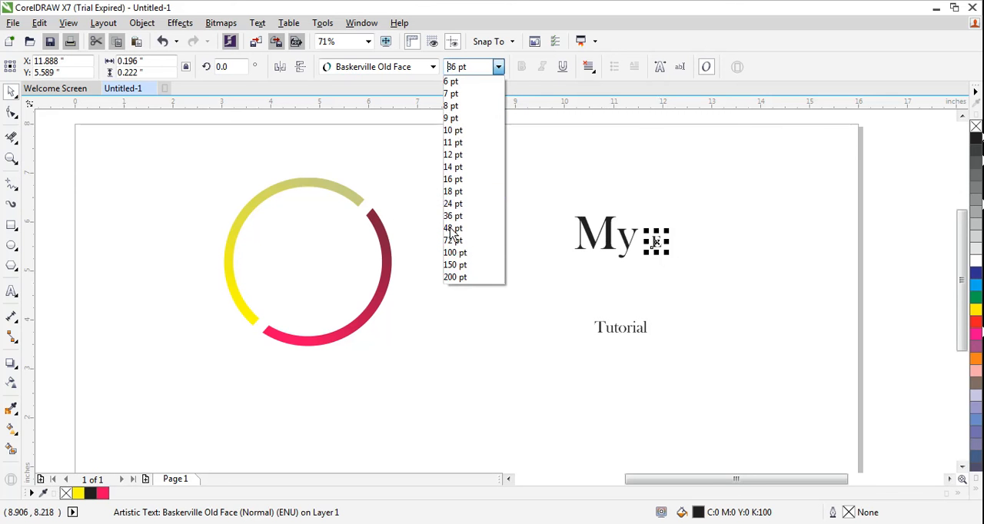
click(452, 241)
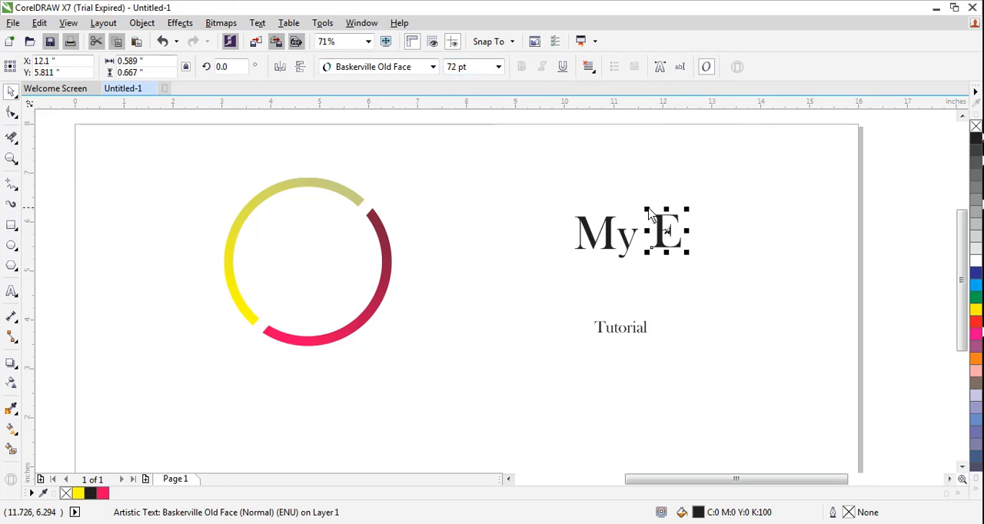
Rotate the "E" counterclockwise by about 38.5 degrees and move it close against the "y" of "My"
click(683, 226)
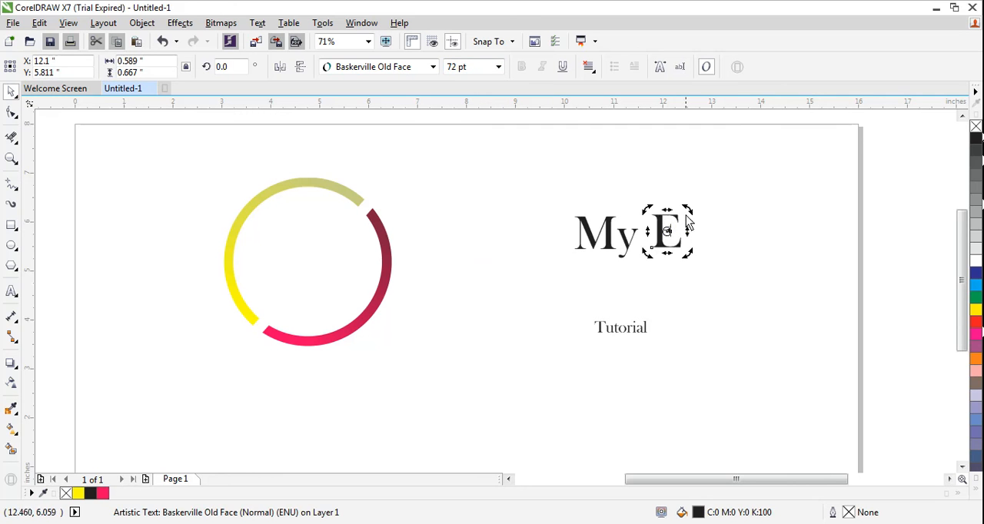
drag(688, 209, 669, 206)
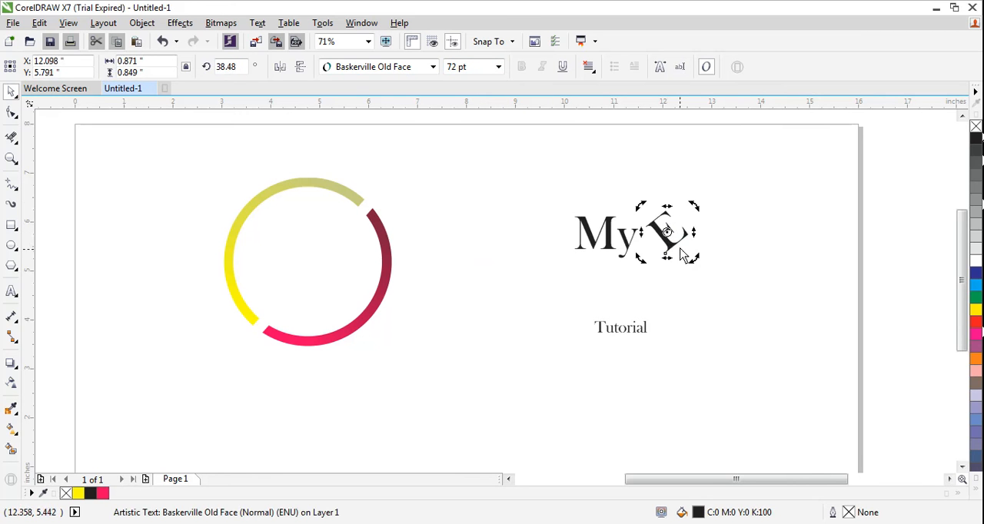
click(665, 238)
drag(670, 242, 659, 240)
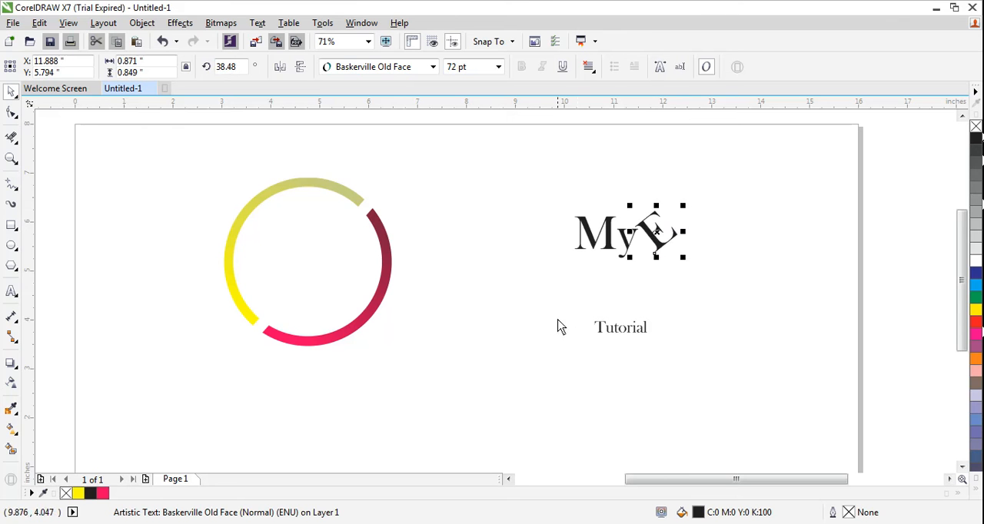
Set the "Tutorial" text's font size to 72 pt and place it directly beneath "My E", centred at about X 11.165", Y 5.075"
click(622, 335)
drag(630, 338, 683, 276)
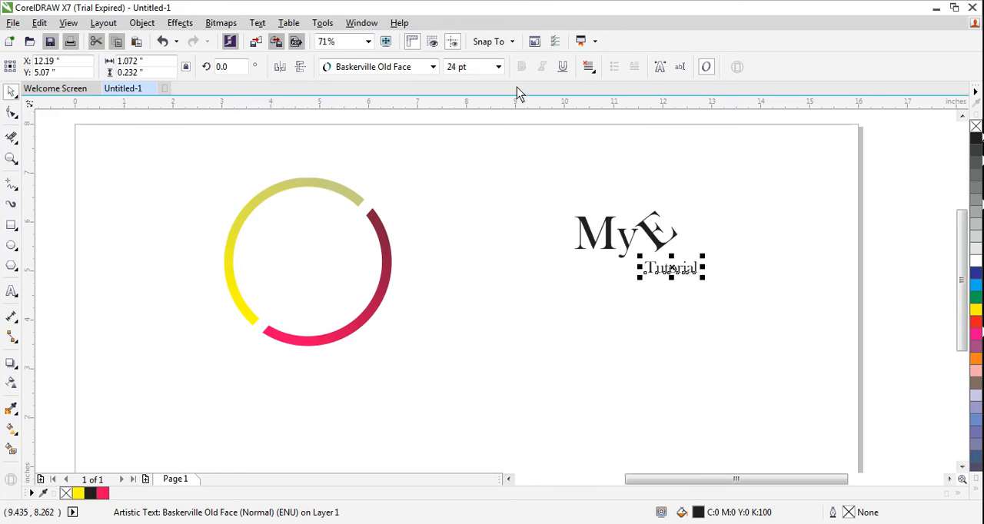
click(498, 66)
click(470, 241)
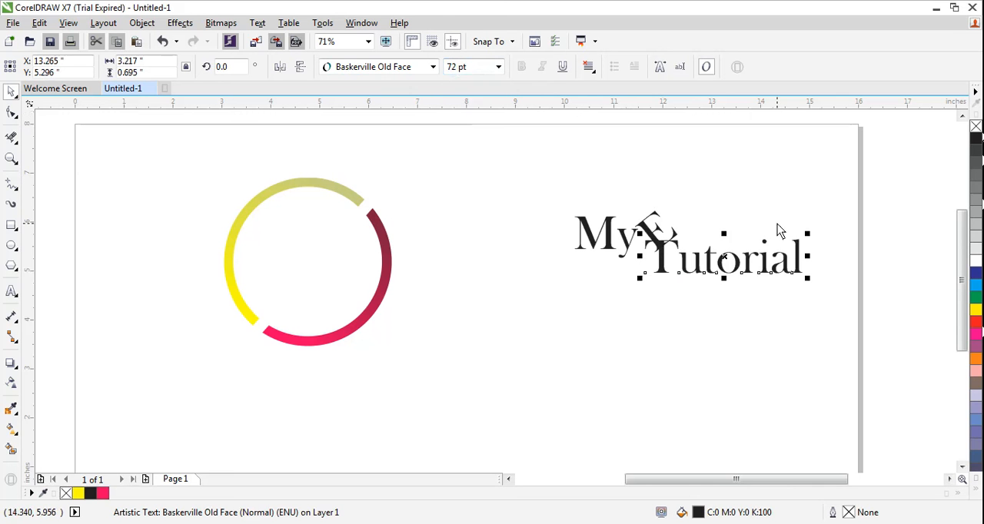
drag(734, 265, 630, 275)
click(509, 248)
Fill the "My" text with green (C100 M0 Y100 K0) and the "E" with red (C0 M100 Y100 K0)
click(607, 234)
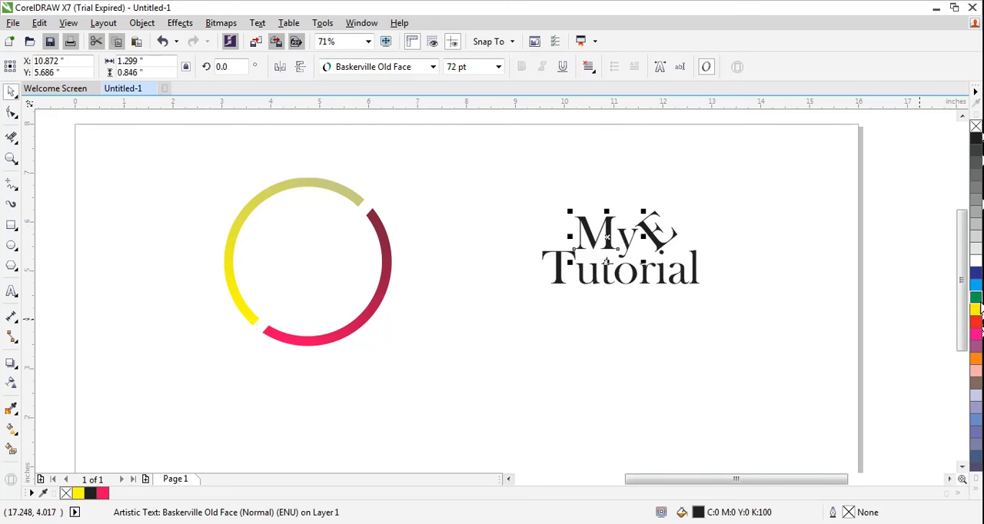
click(974, 299)
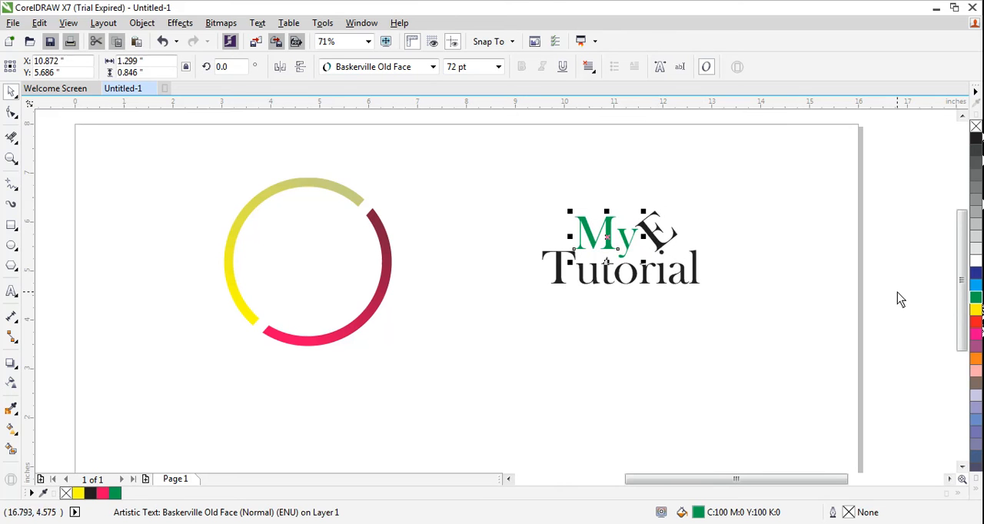
click(659, 232)
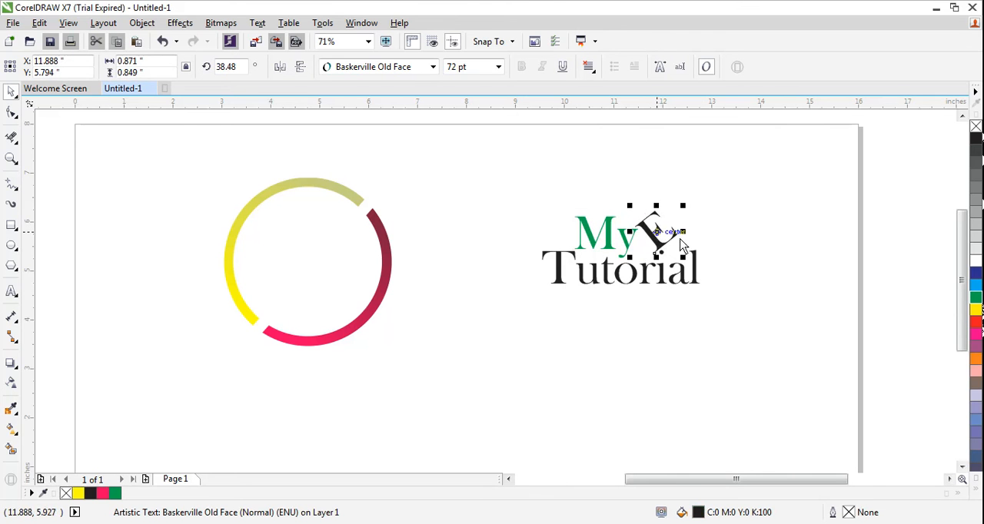
click(975, 321)
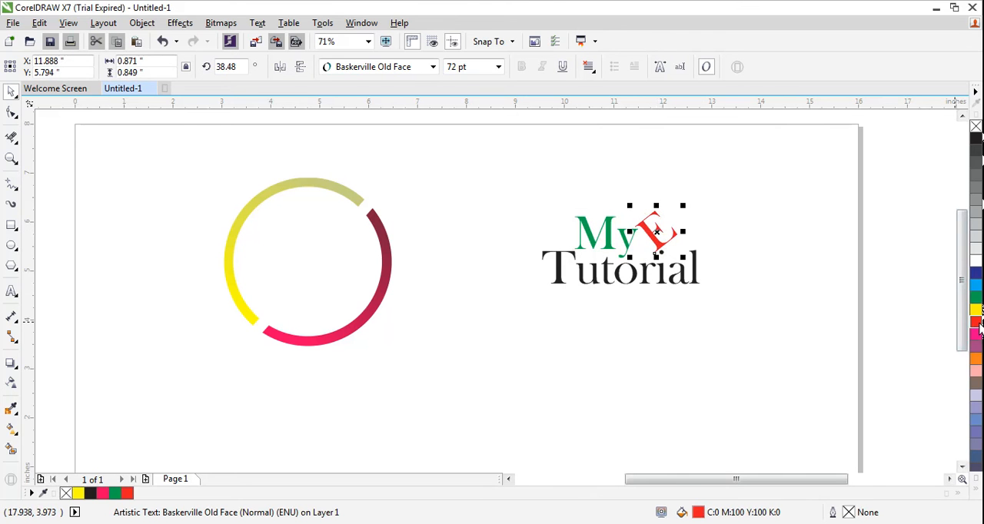
Fill the "Tutorial" text with a dark blue shade (C100 M99 Y20 K11)
click(610, 281)
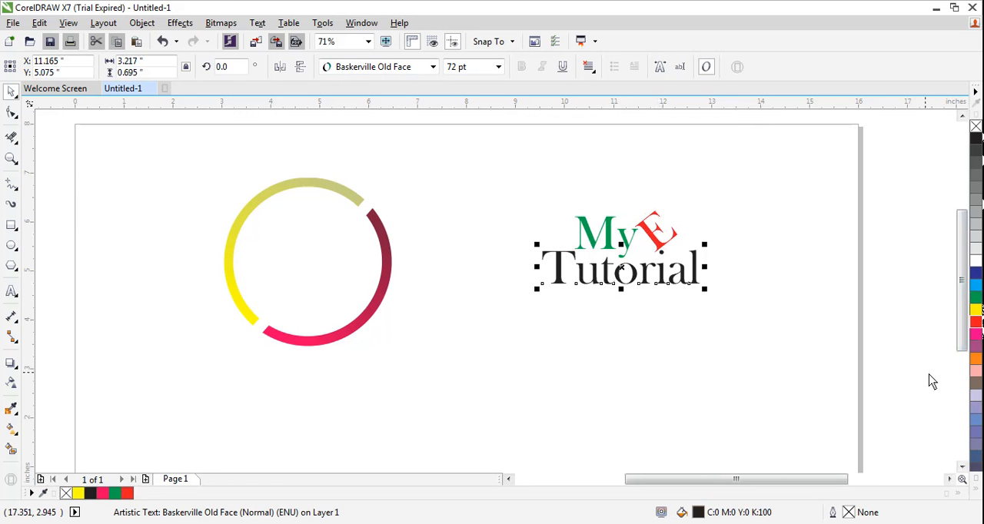
click(977, 491)
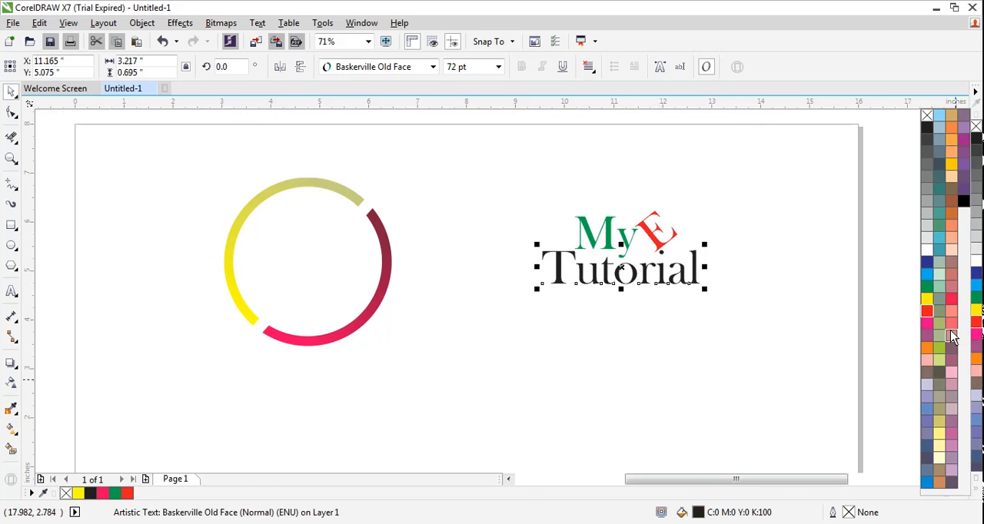
click(927, 269)
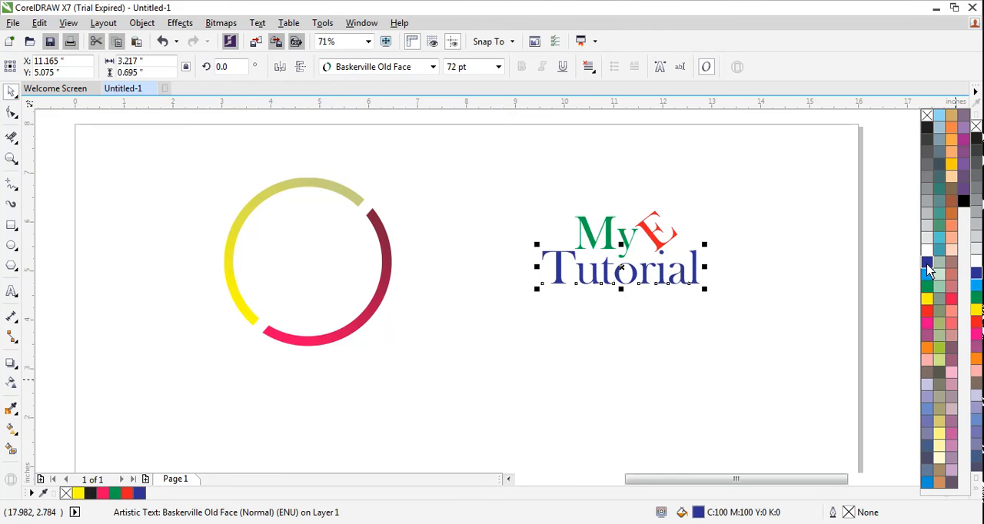
click(928, 269)
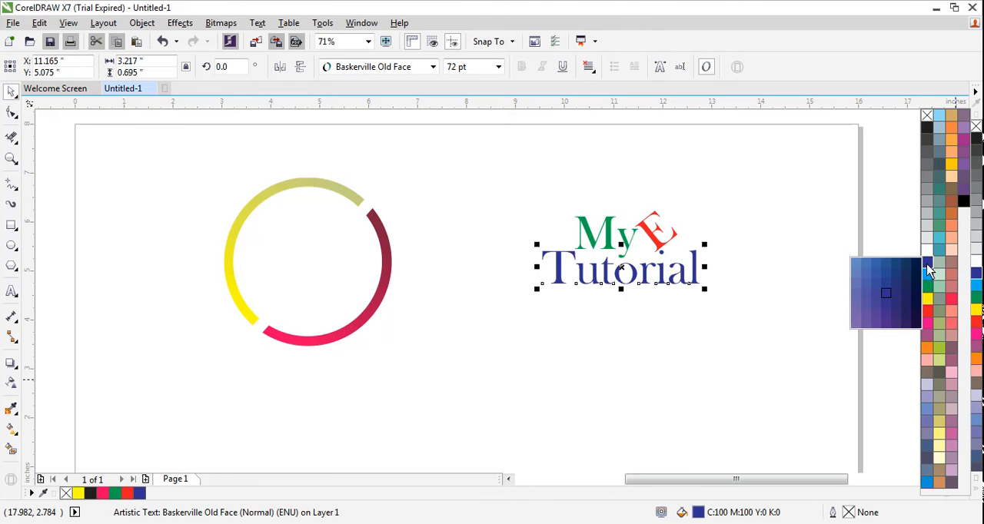
click(901, 298)
click(529, 345)
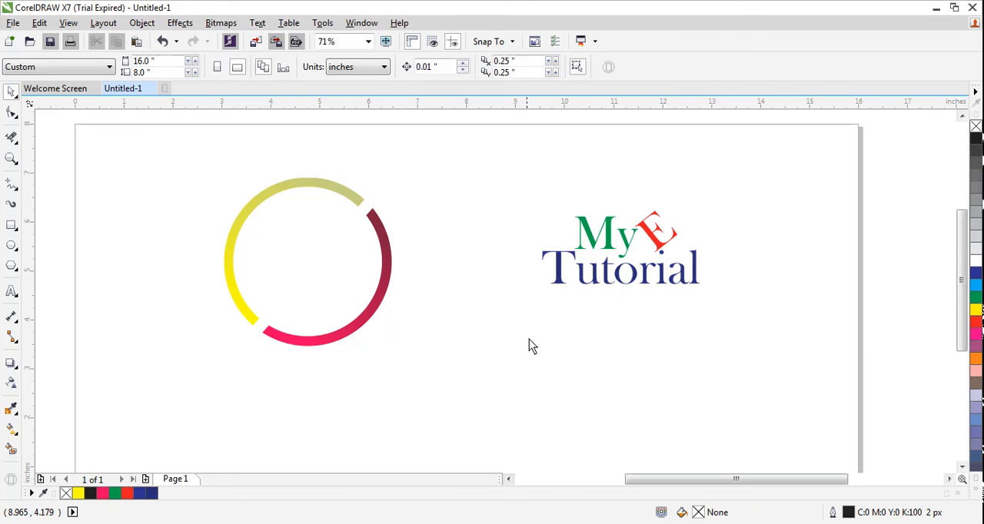
Shift the "My", "E" and "Tutorial" texts together slightly right and down, to about X 11.238", Y 5.444"
drag(498, 193, 737, 327)
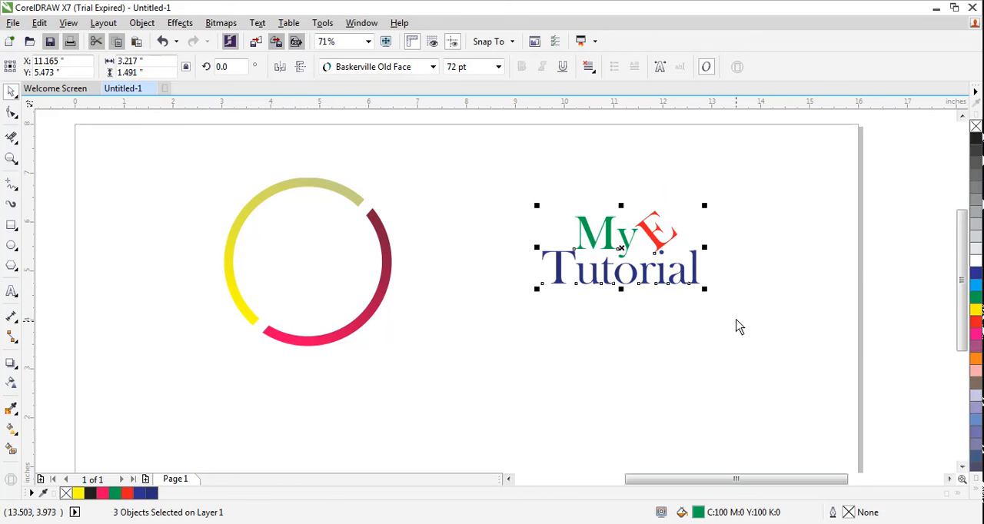
click(975, 485)
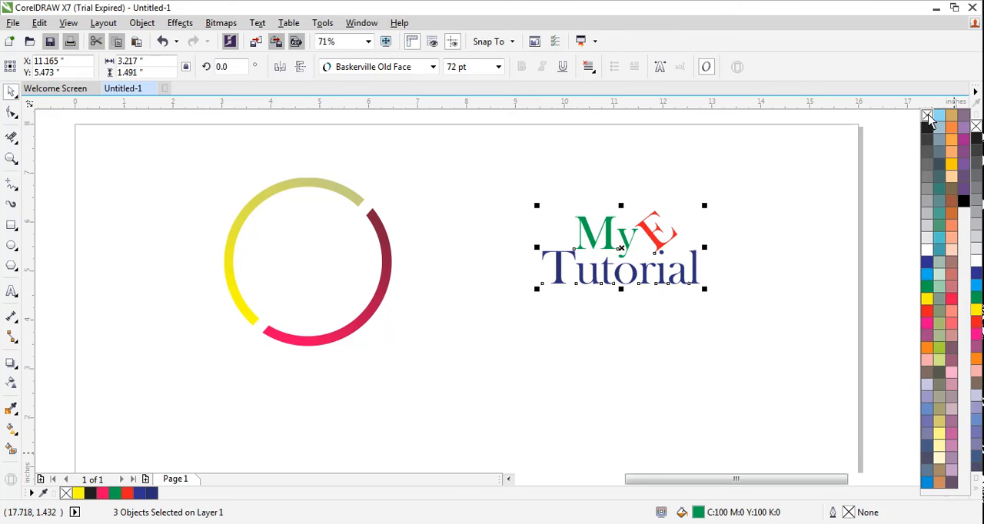
click(589, 343)
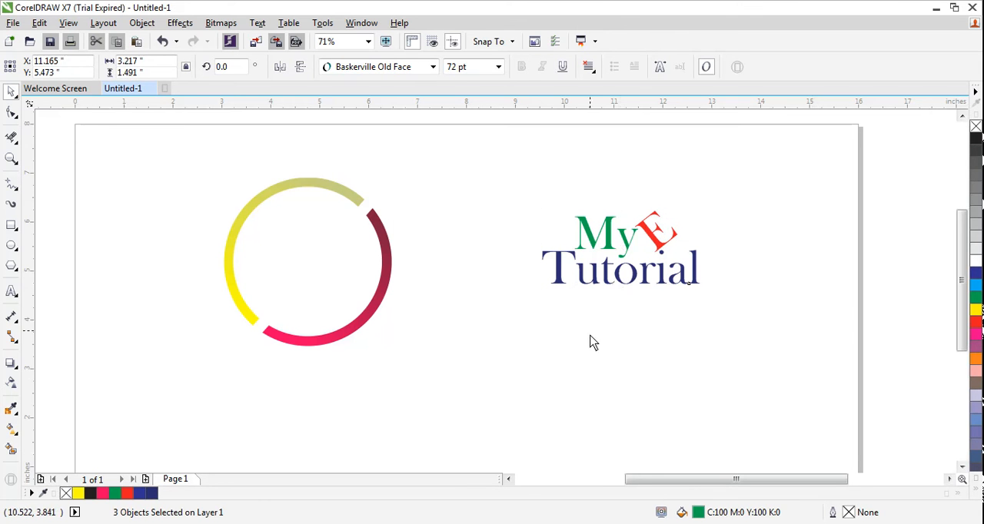
drag(513, 178, 761, 347)
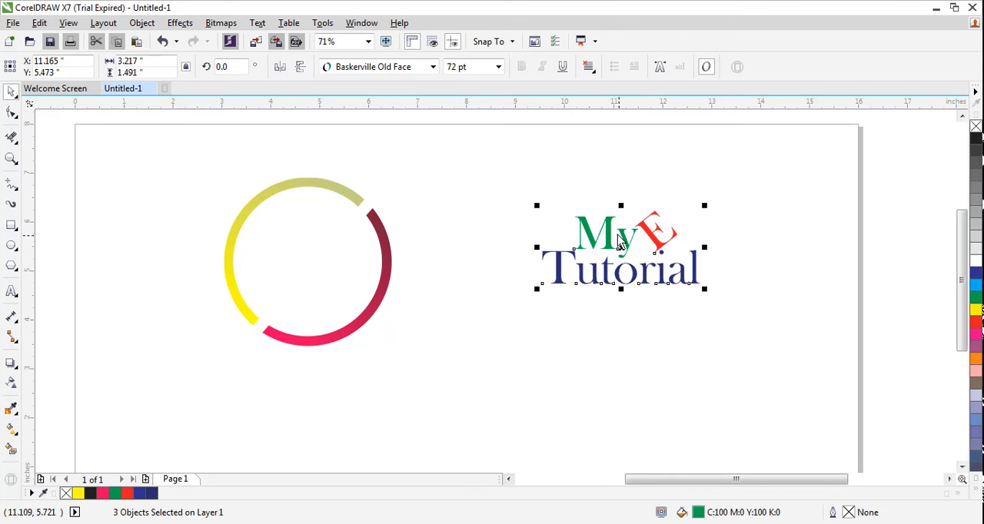
mouse_move(610, 234)
mouse_down()
mouse_move(322, 257)
mouse_move(294, 247)
mouse_move(510, 257)
mouse_move(612, 240)
mouse_up()
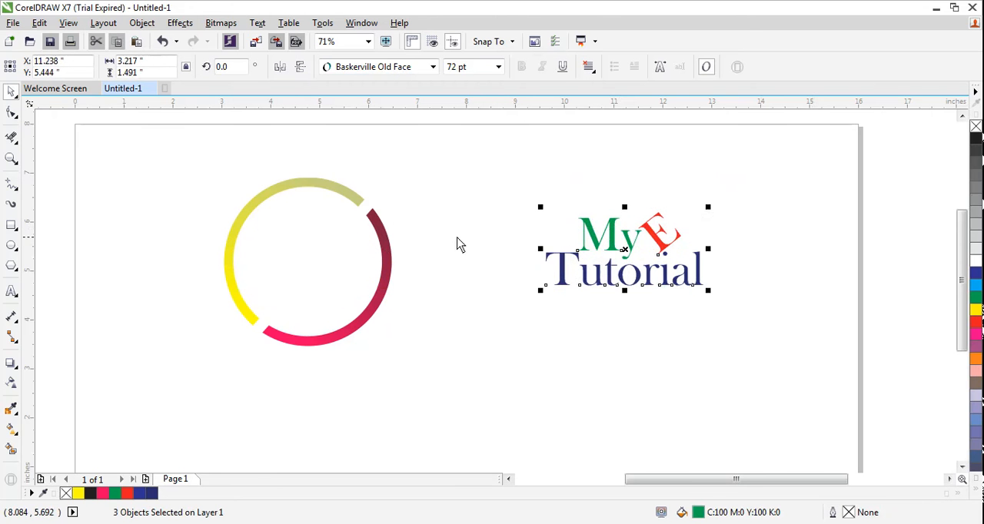
Try to PowerClip the three ungrouped text objects inside the ring
click(352, 219)
drag(388, 184, 405, 172)
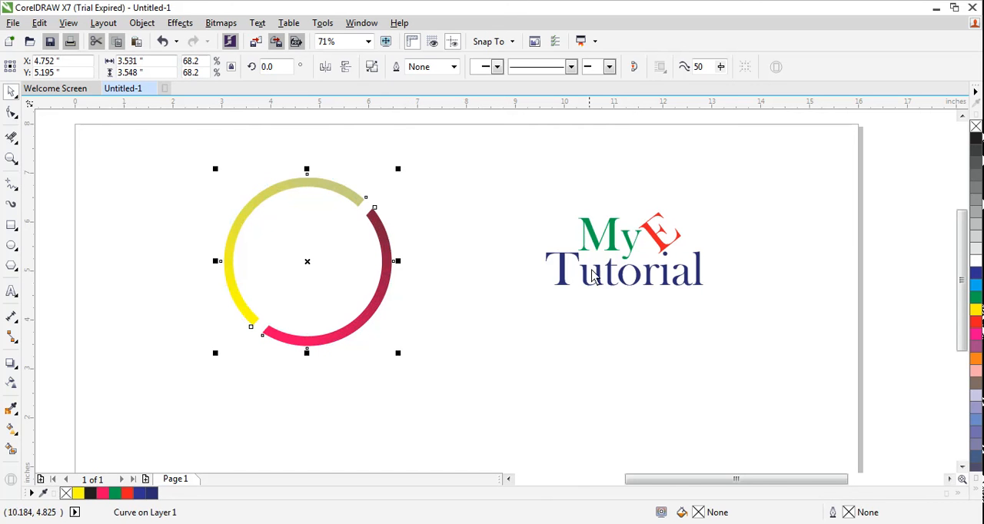
drag(517, 216, 728, 321)
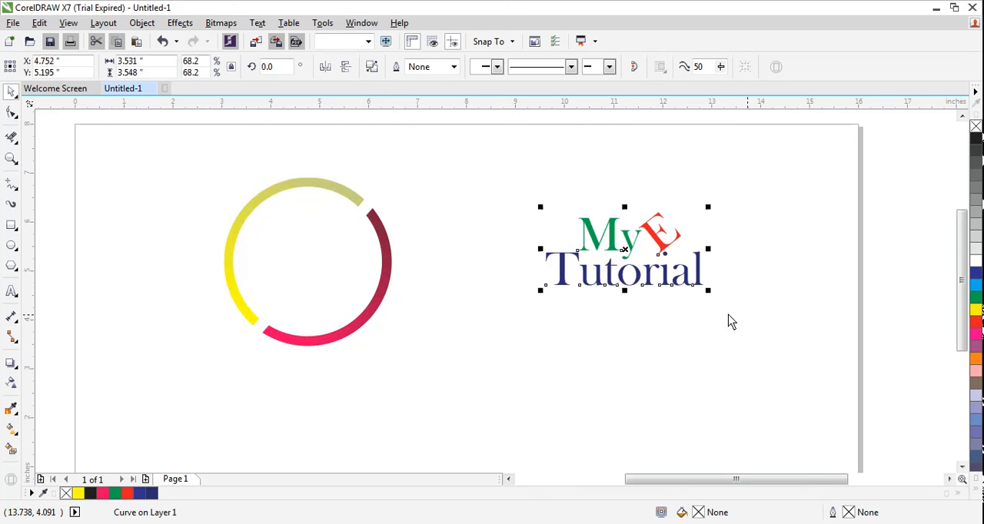
right_click(654, 229)
click(702, 212)
click(333, 260)
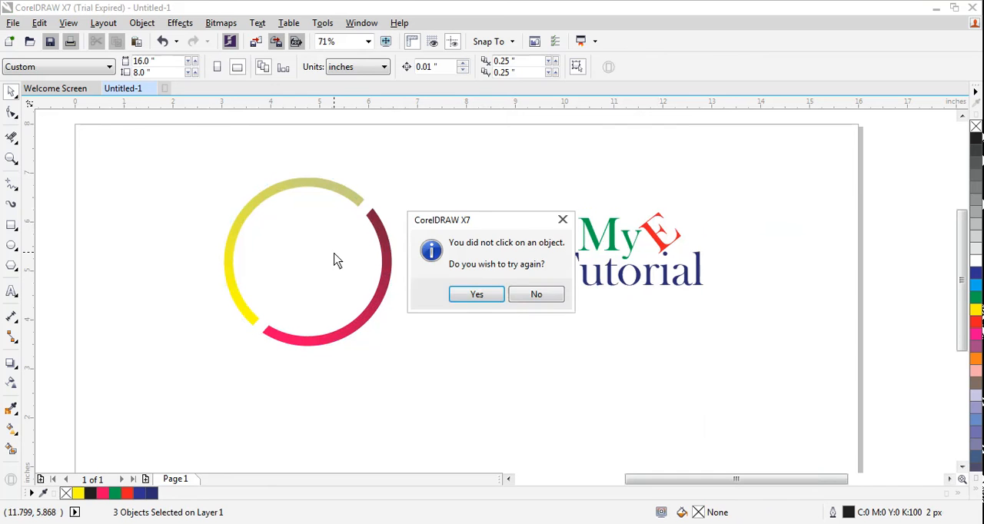
click(465, 295)
click(535, 199)
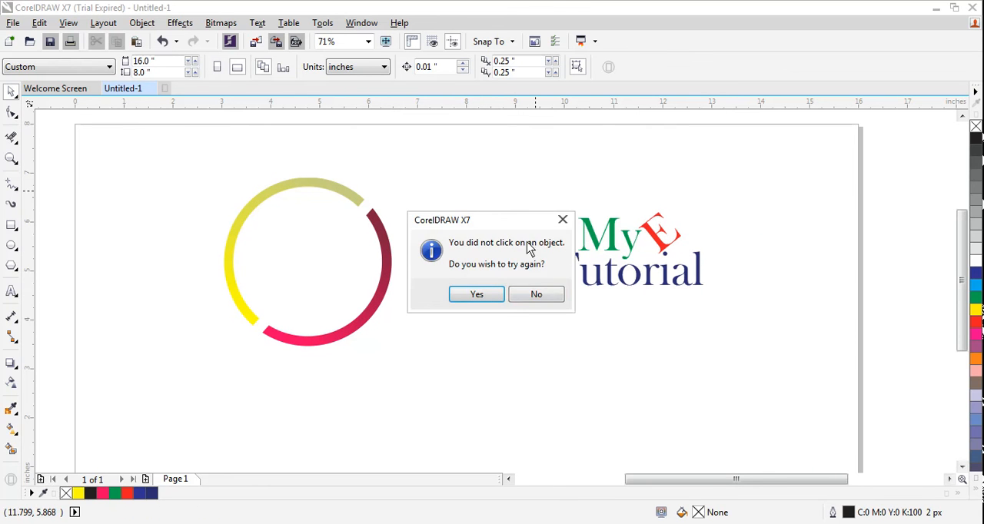
click(538, 295)
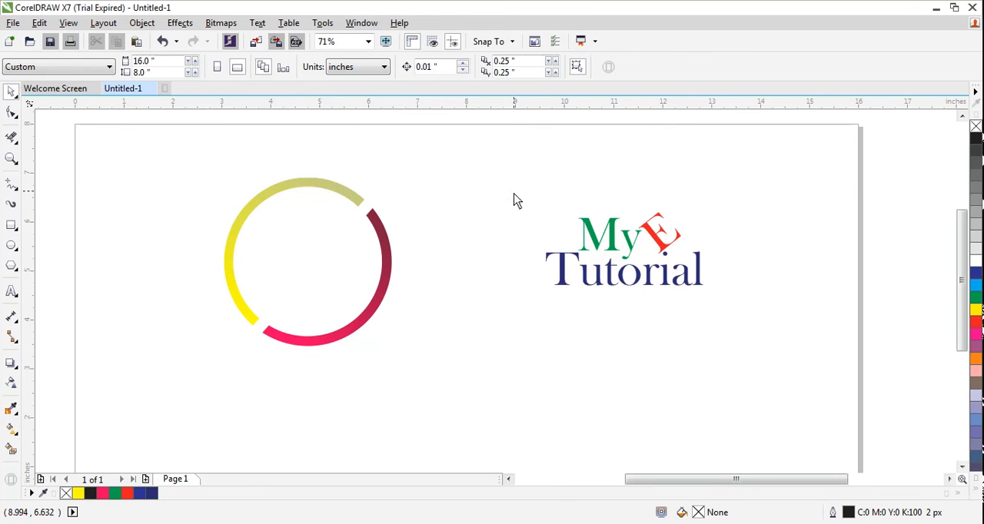
Group the "My", "E" and "Tutorial" text objects
drag(515, 195, 747, 329)
right_click(650, 231)
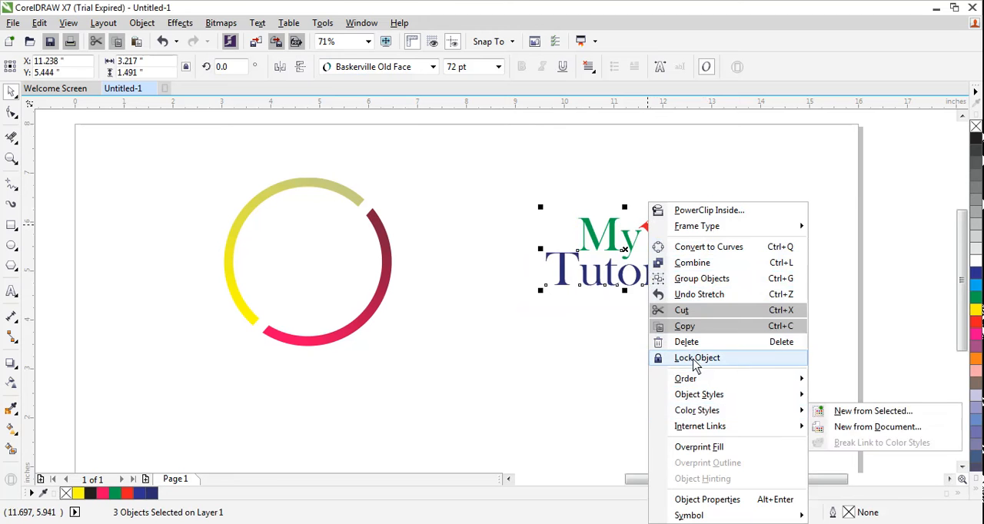
click(696, 278)
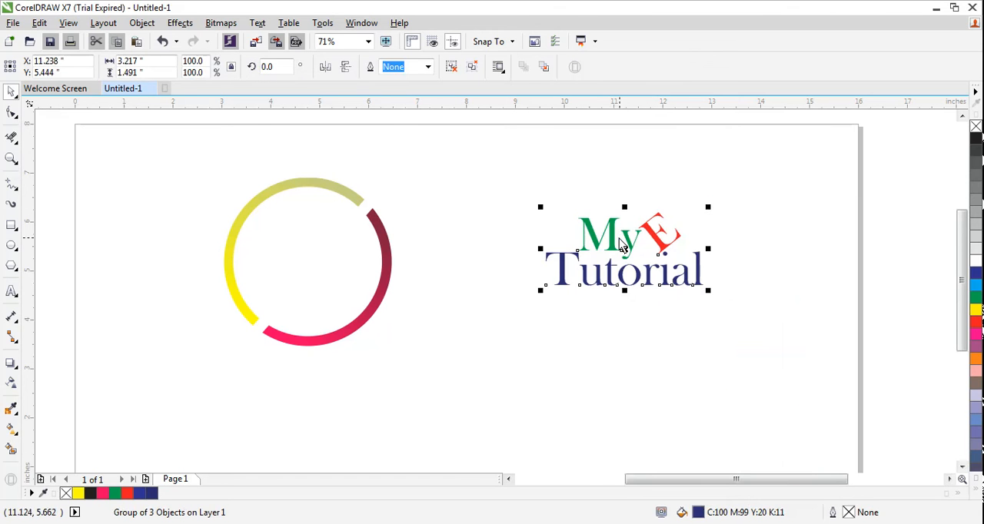
PowerClip the grouped text inside the circular curve around the ring
right_click(610, 234)
click(635, 167)
click(308, 274)
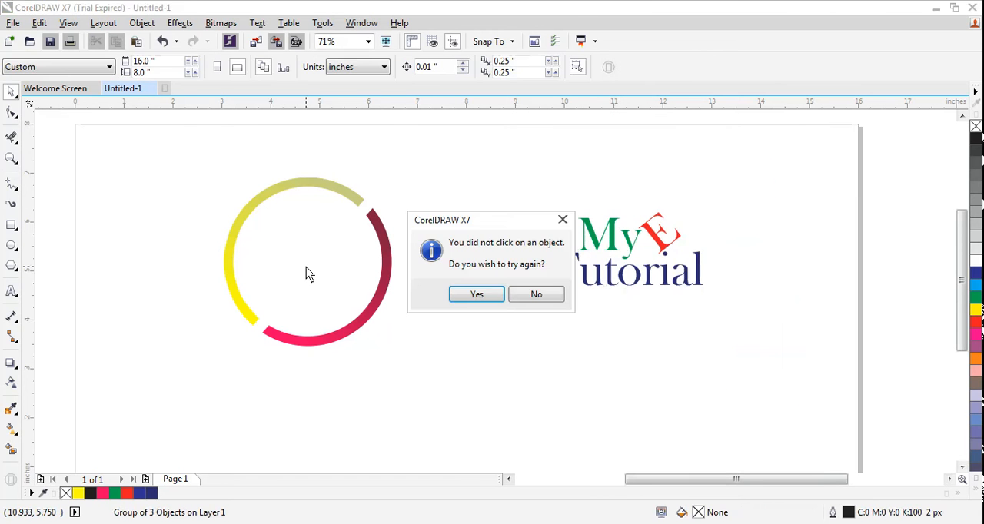
click(472, 301)
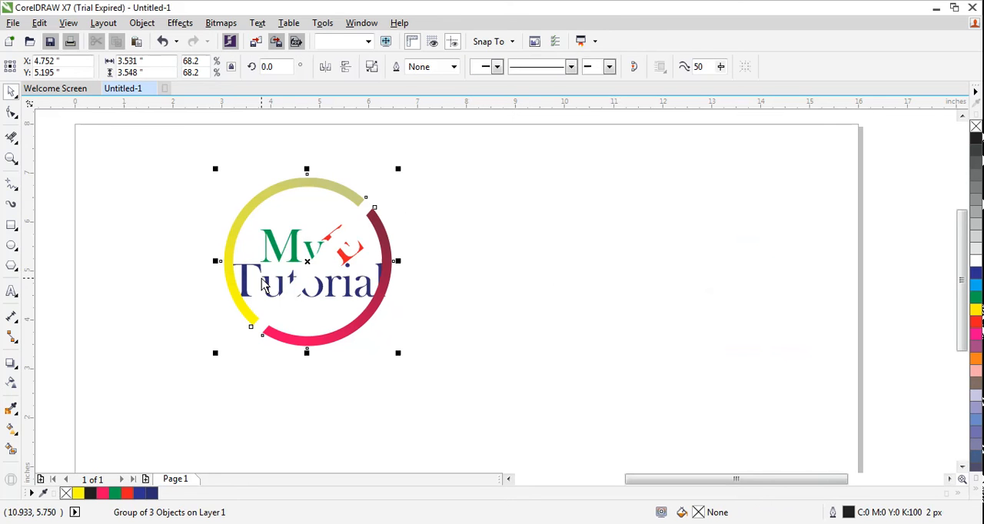
click(488, 330)
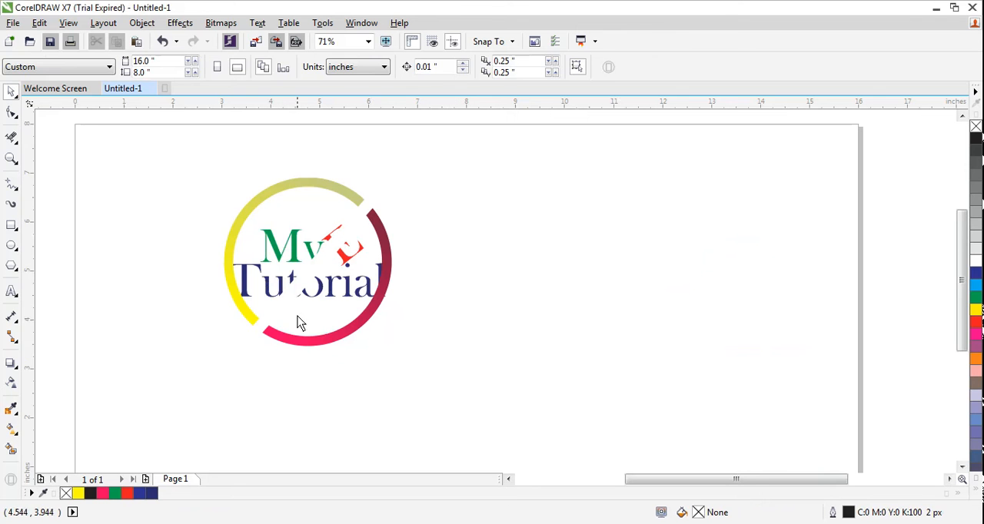
Edit the PowerClip contents, move the text group slightly up within the ring, and finish editing
click(288, 284)
click(273, 368)
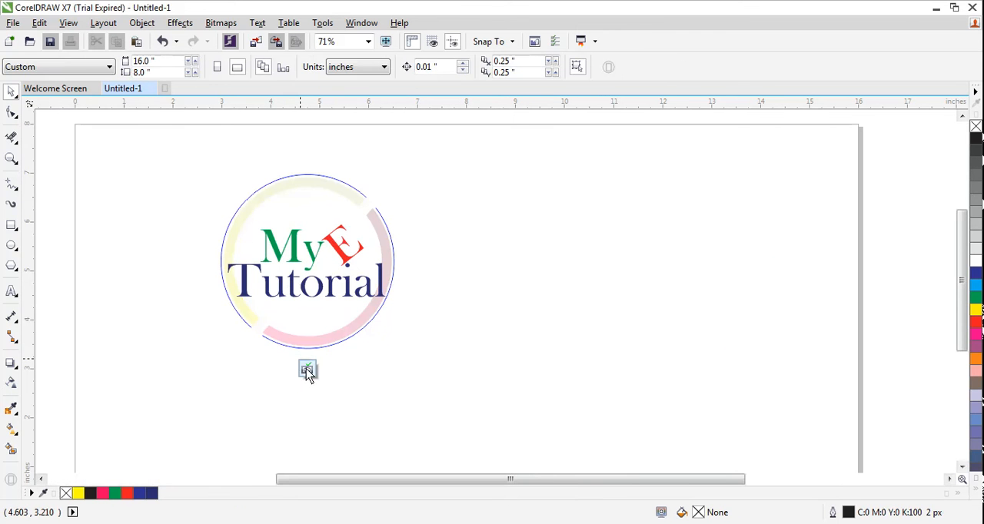
click(311, 273)
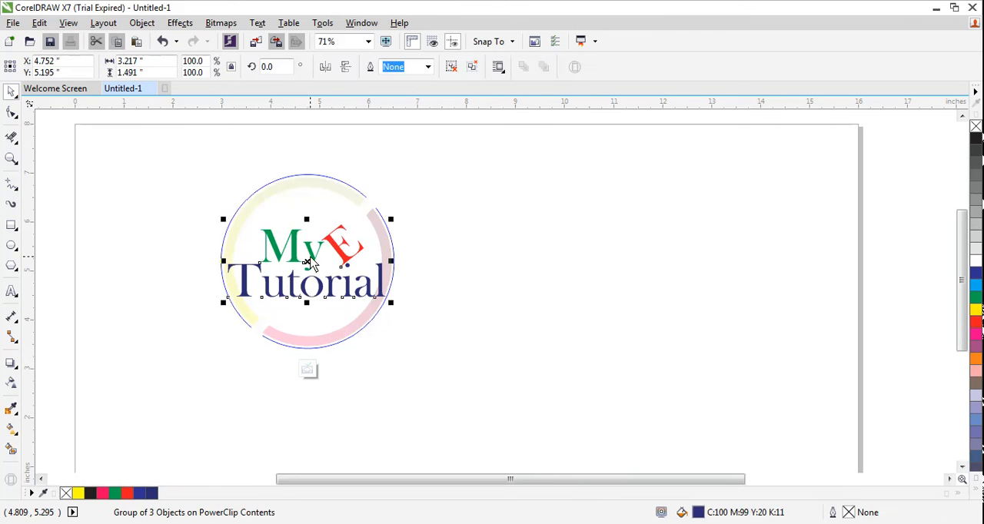
mouse_move(317, 262)
mouse_down()
mouse_move(310, 269)
mouse_move(319, 248)
mouse_up()
click(406, 347)
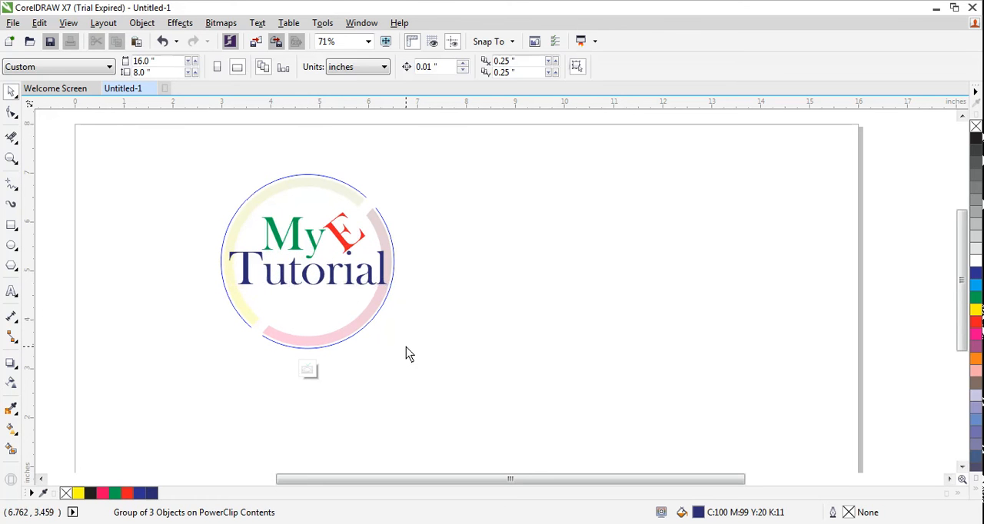
click(308, 370)
click(272, 369)
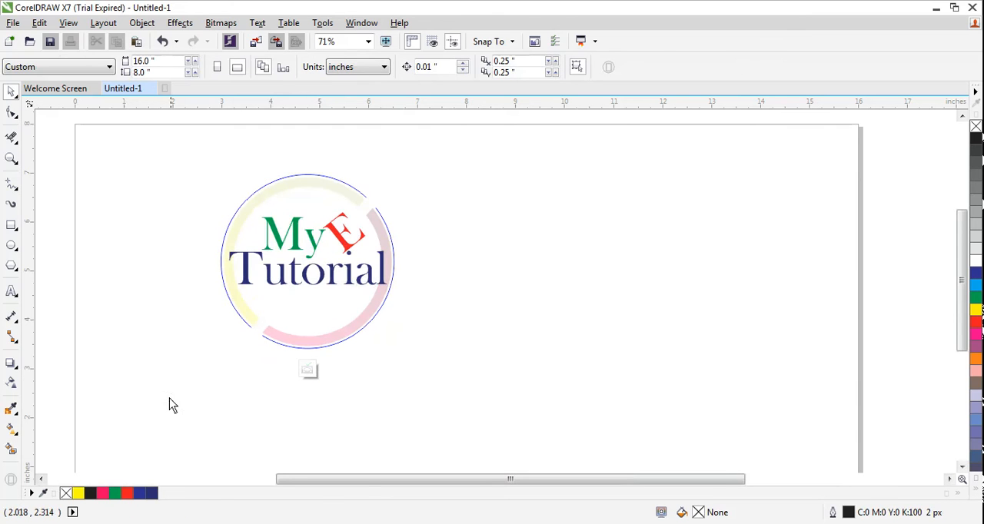
click(306, 370)
click(216, 415)
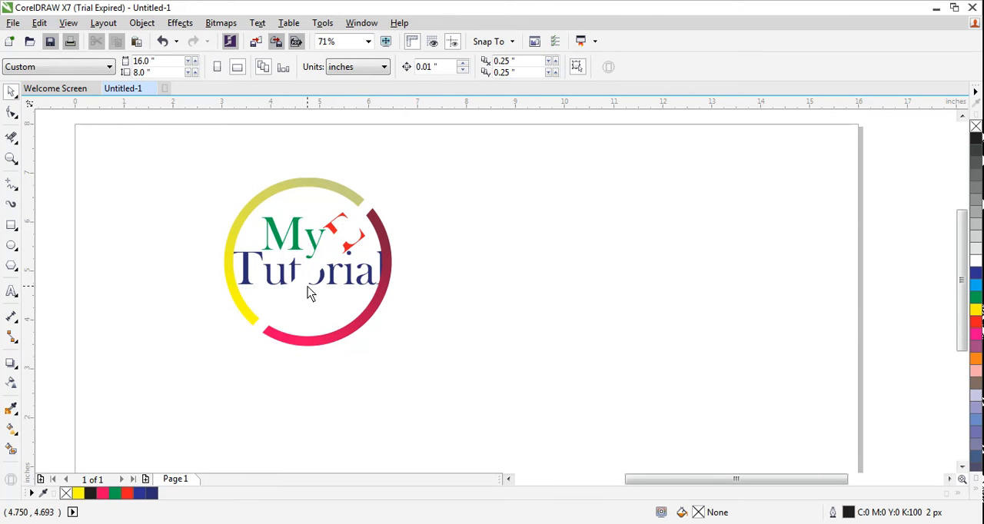
Undo the upward move of the text group within the PowerClip
click(311, 245)
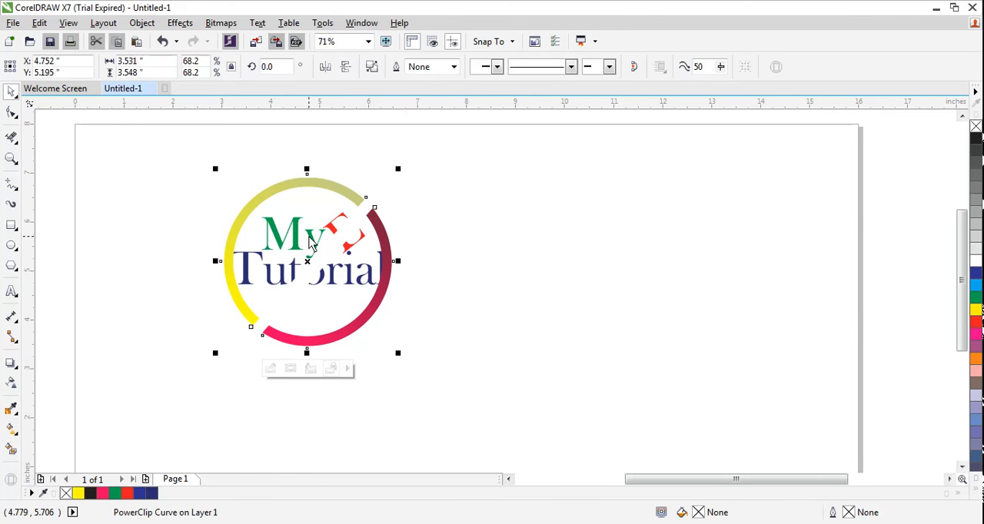
key(ctrl+z)
key(ctrl+z)
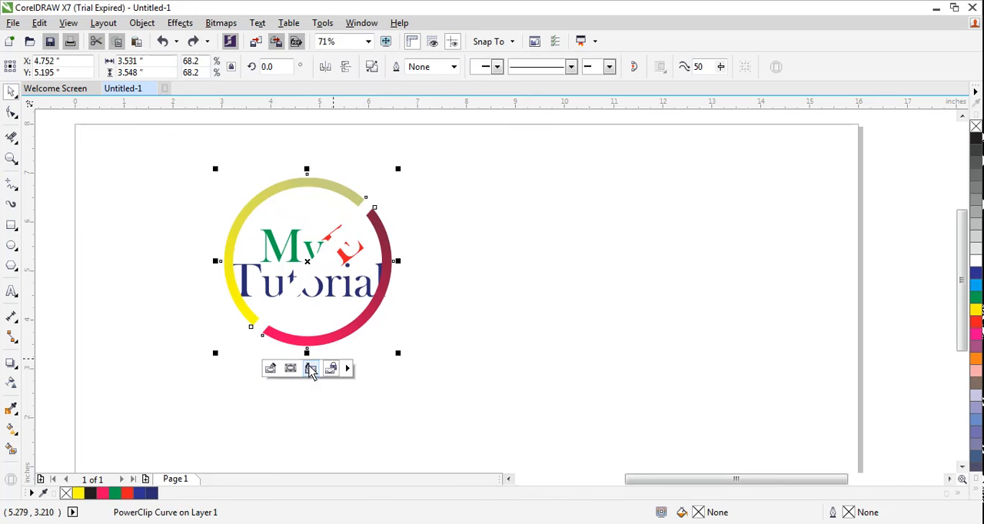
Undo the PowerClip that placed the text group inside the ring
click(270, 370)
click(306, 370)
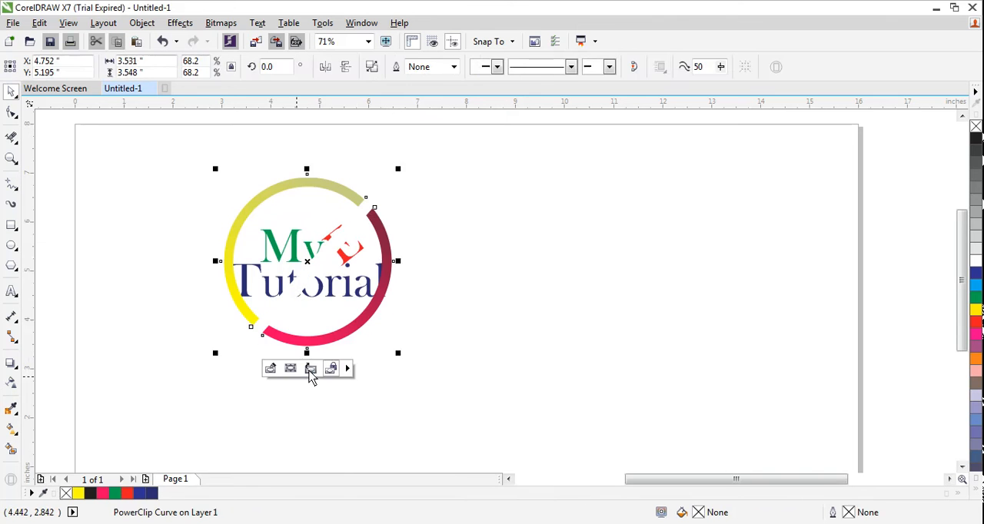
click(478, 284)
key(ctrl+z)
key(ctrl+z)
key(ctrl+z)
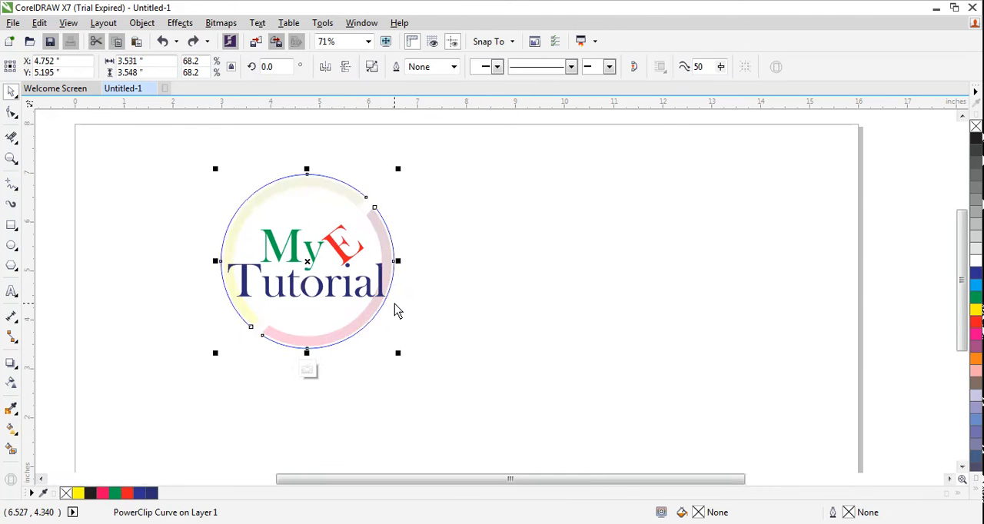
click(452, 305)
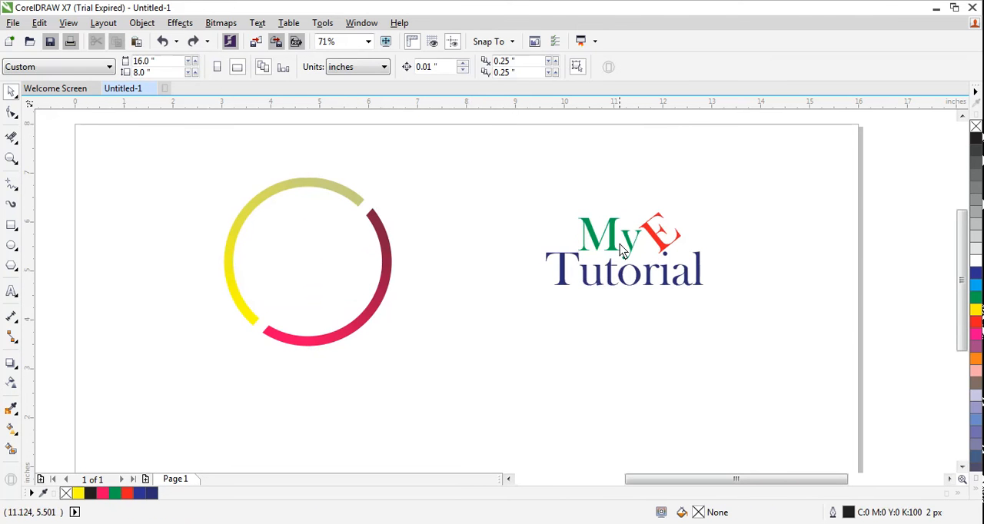
Move the text group beside the ring and shrink the circular curve around the ring to about 1.58 in wide about its centre
click(640, 248)
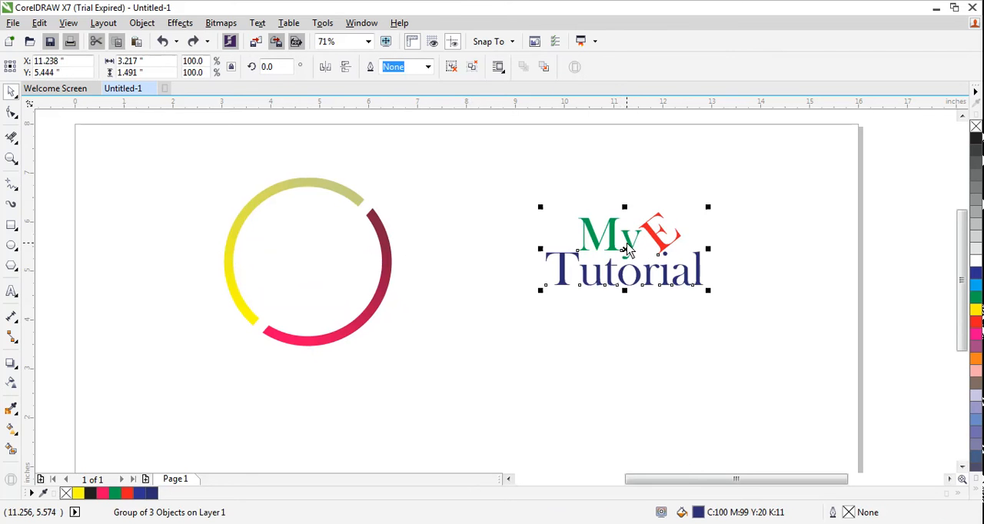
drag(624, 247, 470, 263)
click(354, 262)
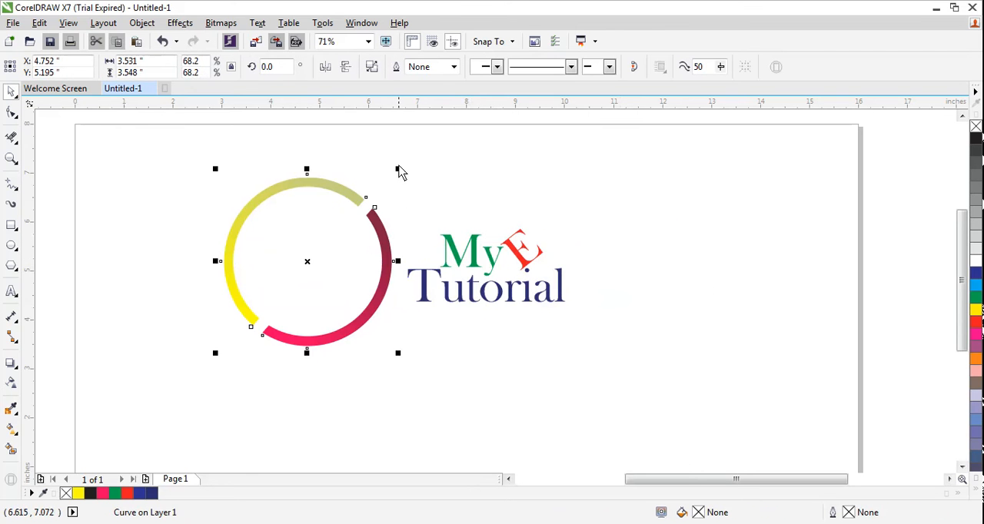
drag(397, 169, 351, 217)
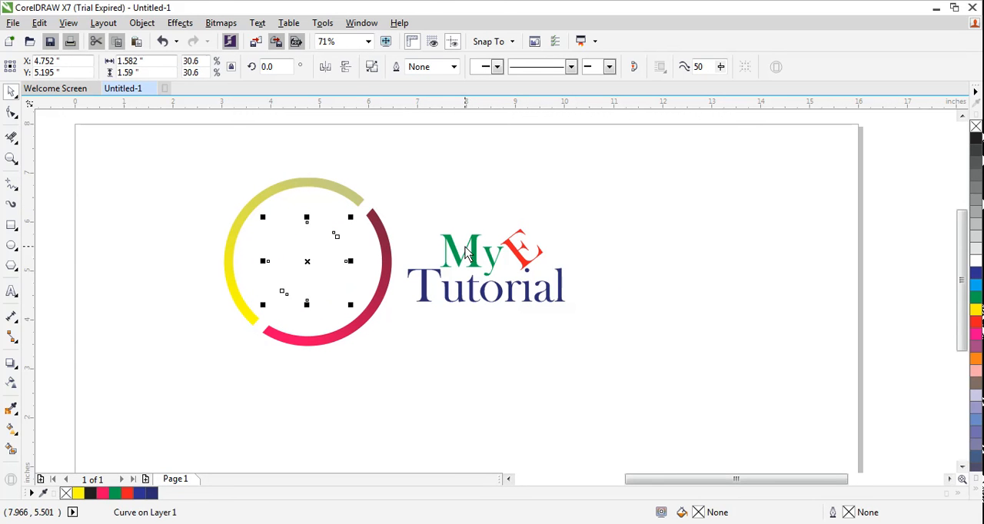
click(345, 304)
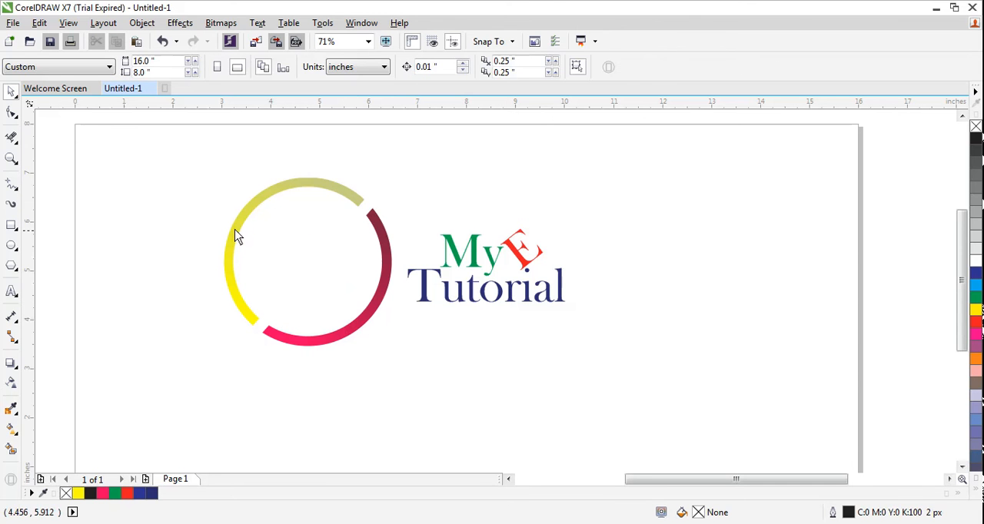
Scale the two ring segments and the circular curve together about their centre to about 1.23 in wide
drag(179, 184, 403, 362)
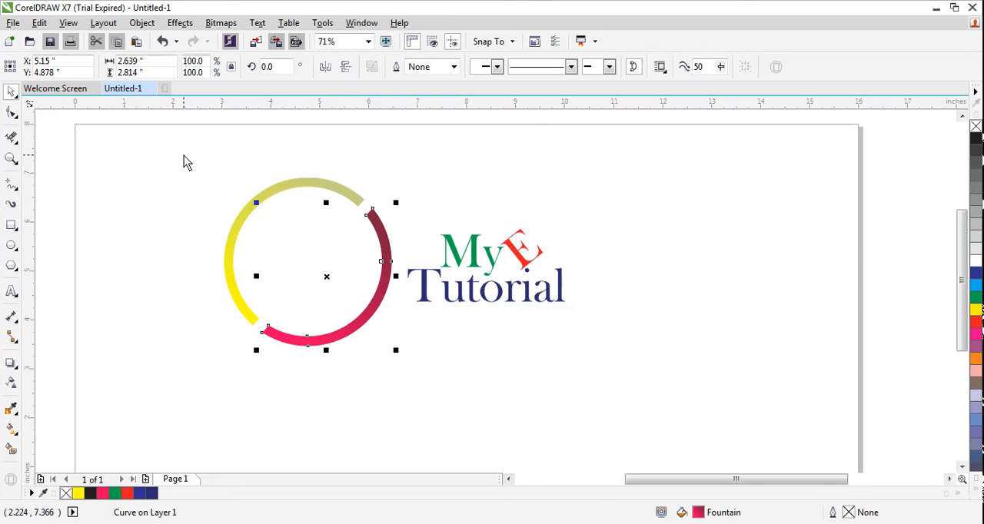
drag(193, 151, 401, 388)
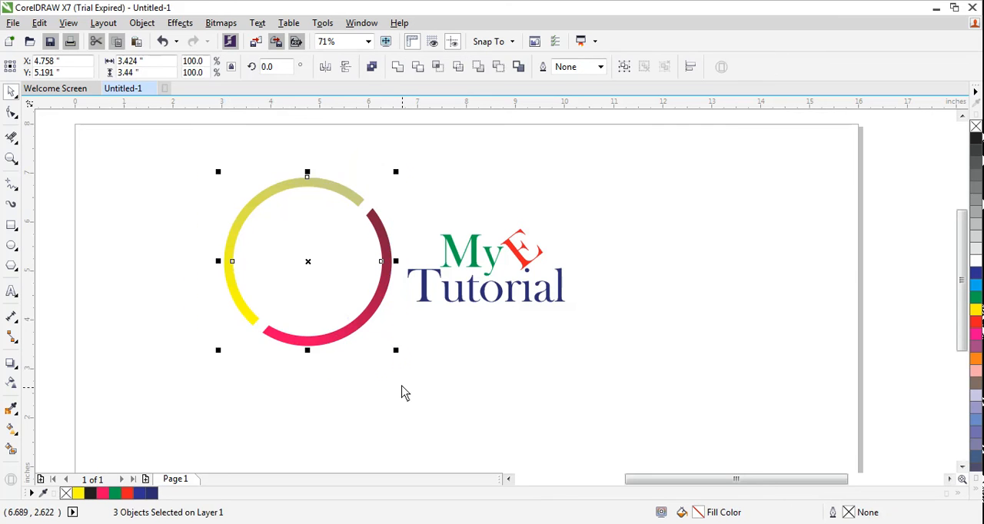
drag(396, 173, 343, 226)
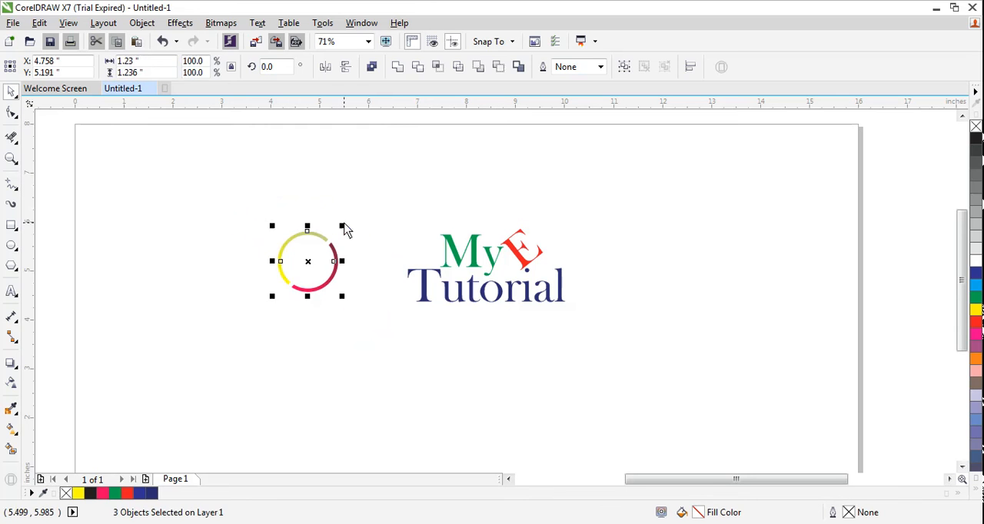
Move the small ring up against the start of the text and shift the text group slightly down and left
click(309, 258)
drag(382, 321, 382, 321)
drag(312, 263, 385, 280)
drag(381, 283, 562, 318)
click(265, 283)
drag(390, 206, 577, 370)
drag(490, 262, 483, 270)
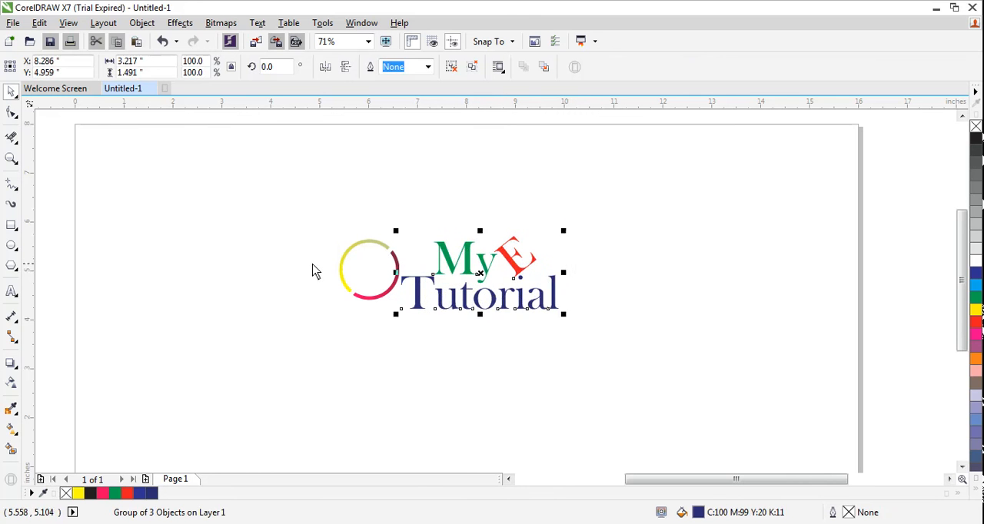
click(269, 335)
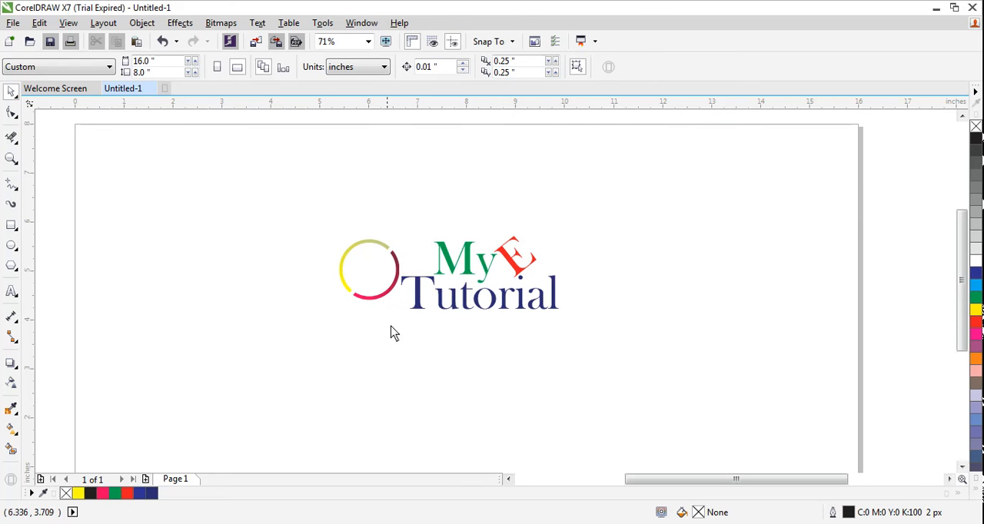
Add a one-step outside contour with an offset of about 0.123 in around the "My E Tutorial" text group
click(470, 261)
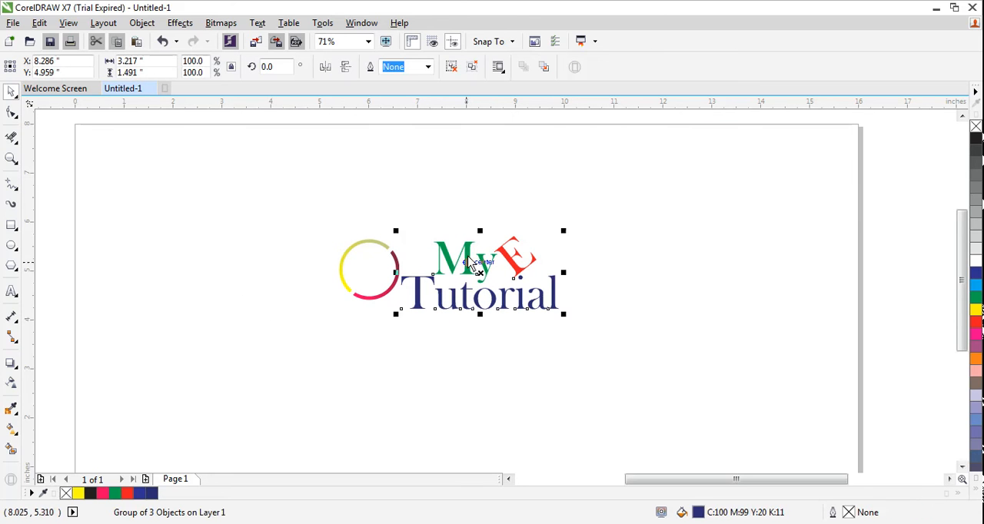
click(17, 371)
click(58, 380)
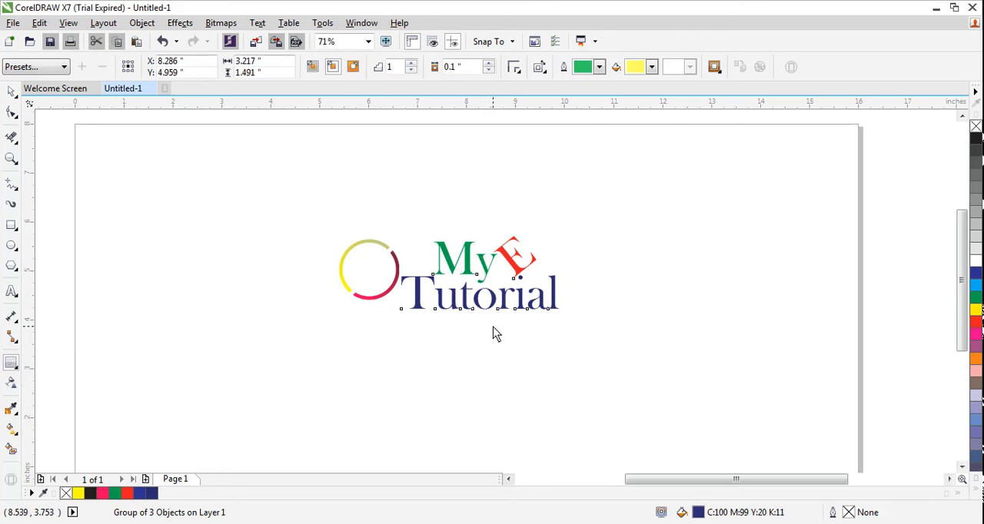
drag(466, 316, 482, 322)
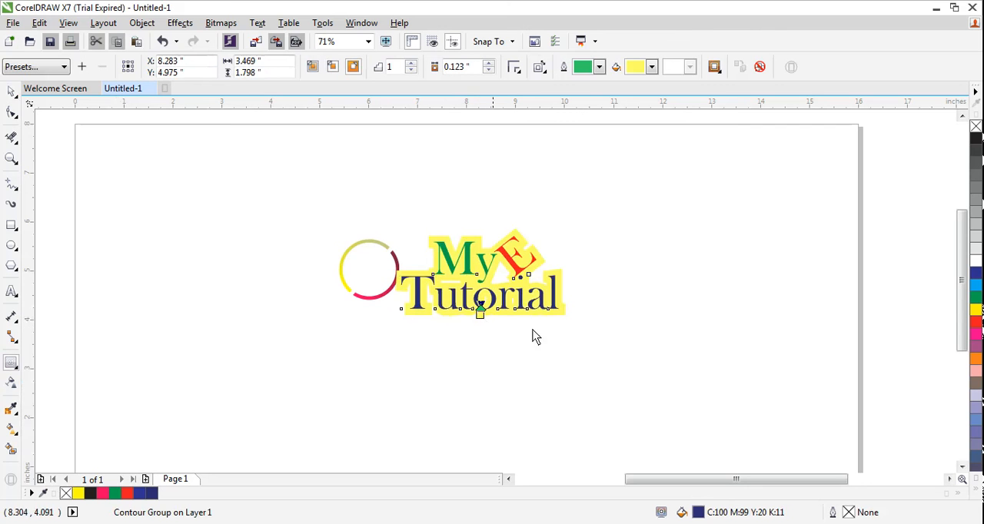
Set the text contour's fill colour to pale yellow
click(652, 67)
scroll(653, 105, up, 3)
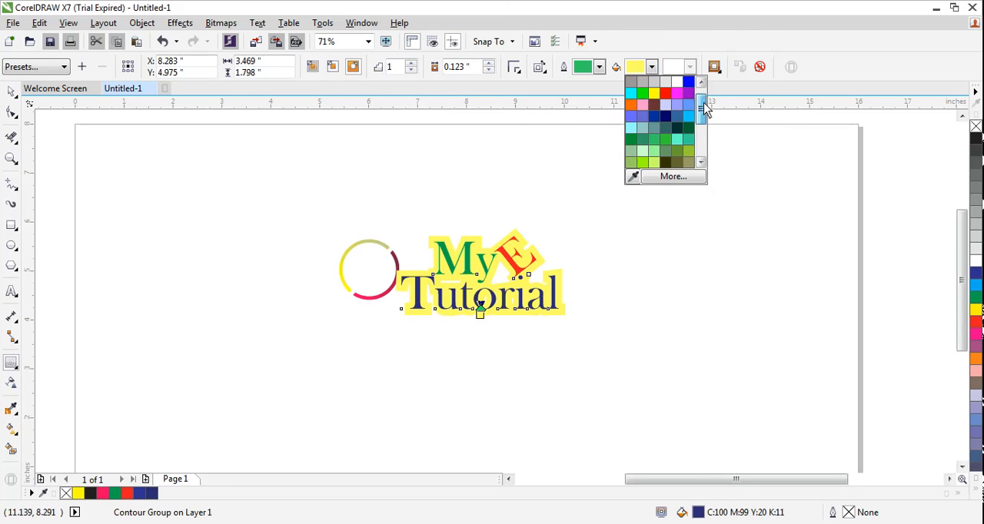
drag(701, 112, 699, 131)
click(679, 118)
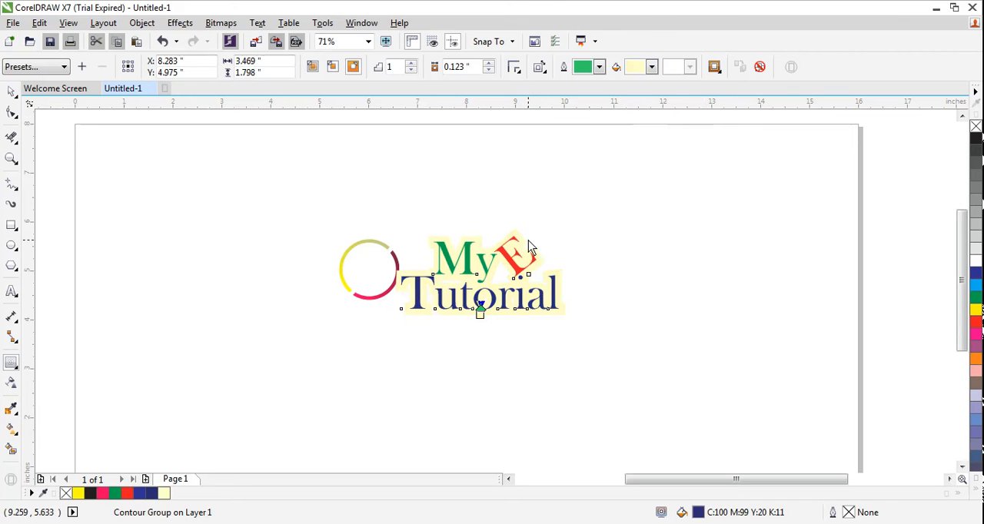
click(408, 244)
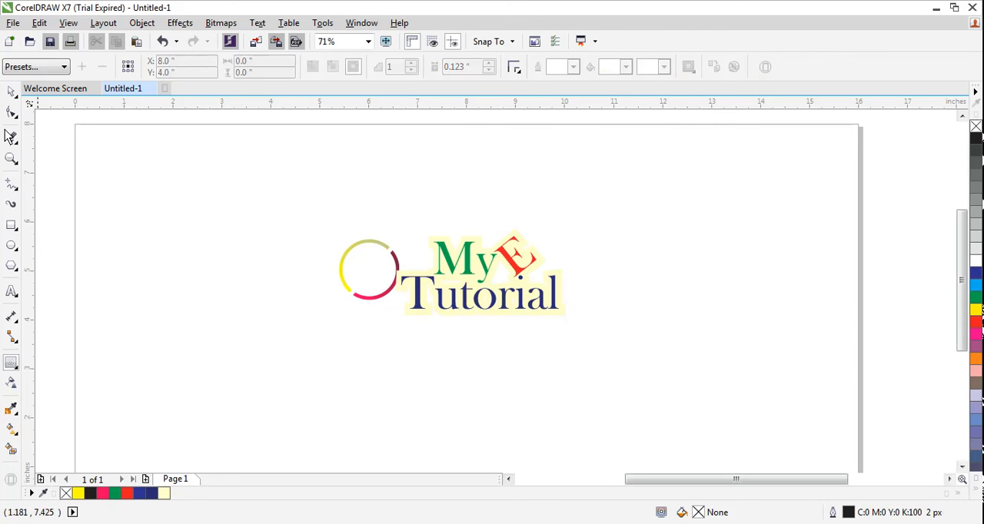
Set the text contour's fill colour to golden yellow and move the contoured text slightly up and right
click(11, 90)
drag(405, 209, 575, 337)
click(531, 260)
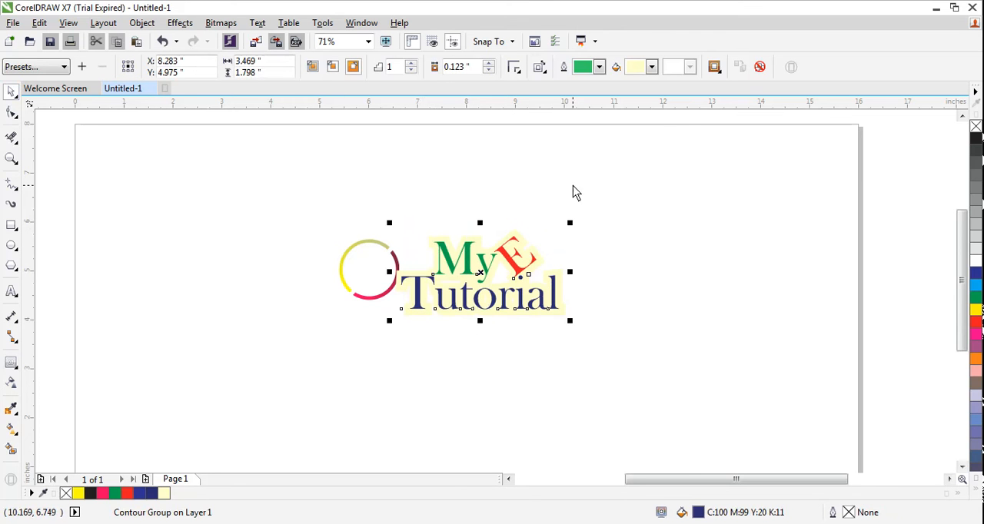
click(651, 67)
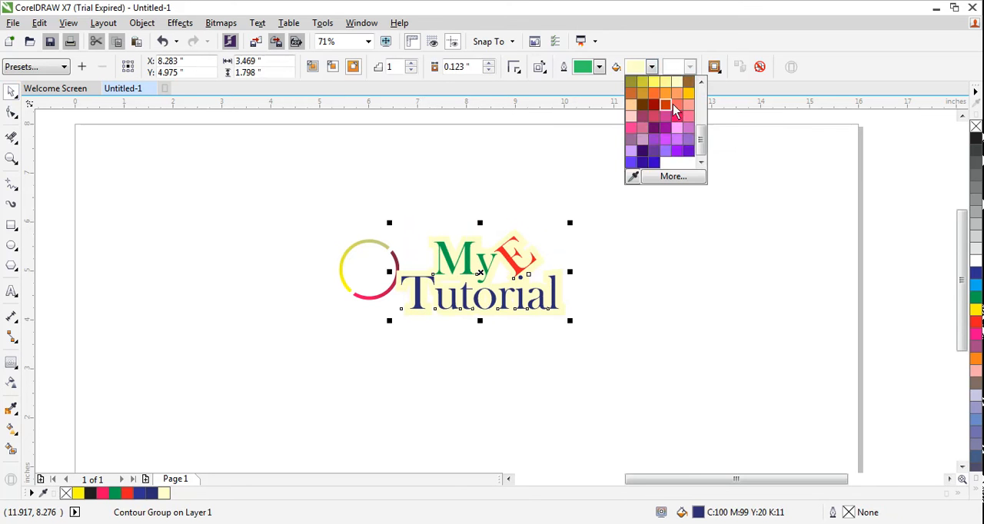
drag(702, 141, 699, 127)
click(686, 148)
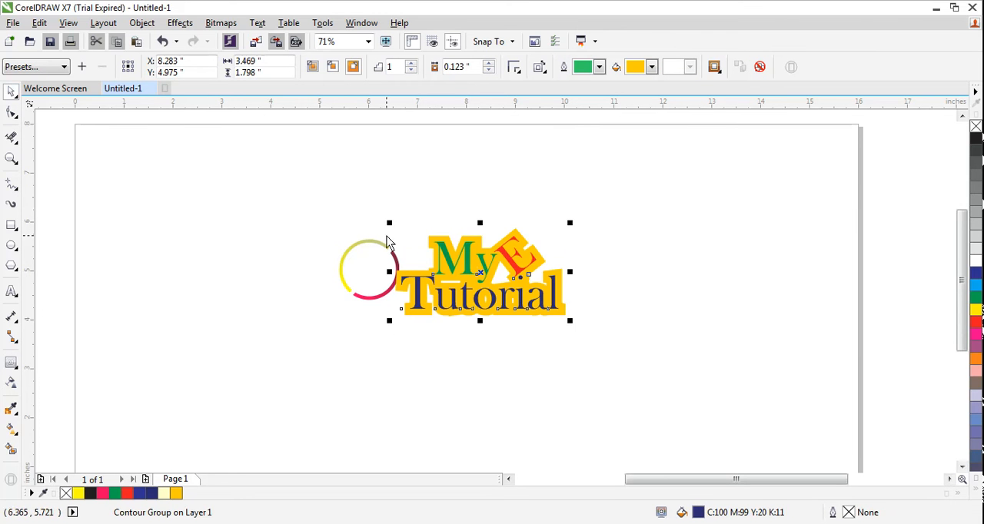
drag(465, 262, 473, 256)
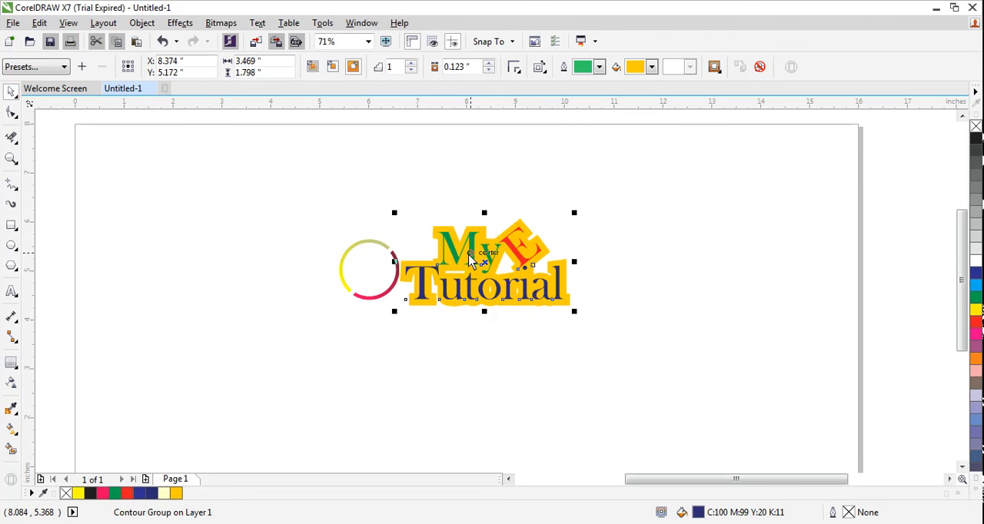
click(326, 289)
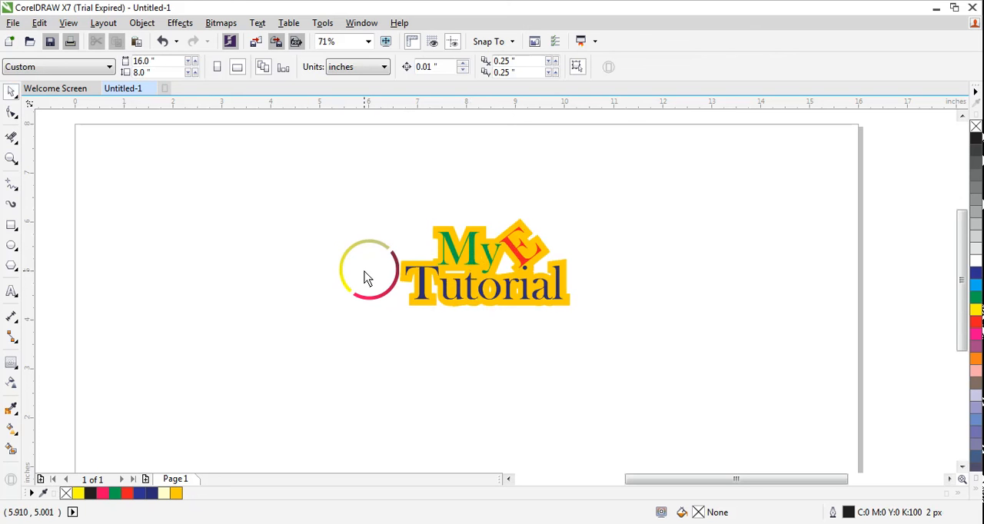
Enlarge the ring to about 1.43 in wide and move it slightly left, clear of the contoured text
click(384, 255)
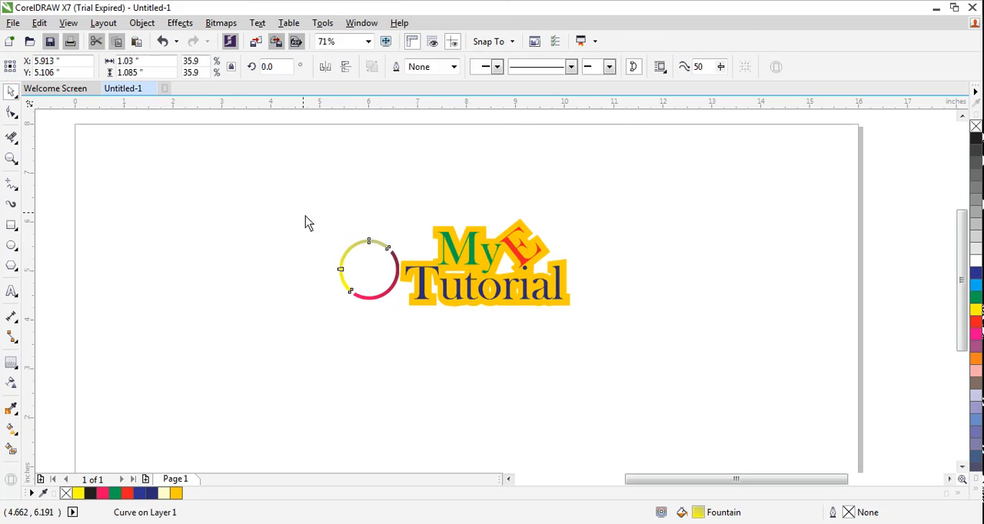
drag(305, 216, 412, 335)
drag(404, 235, 411, 236)
click(243, 277)
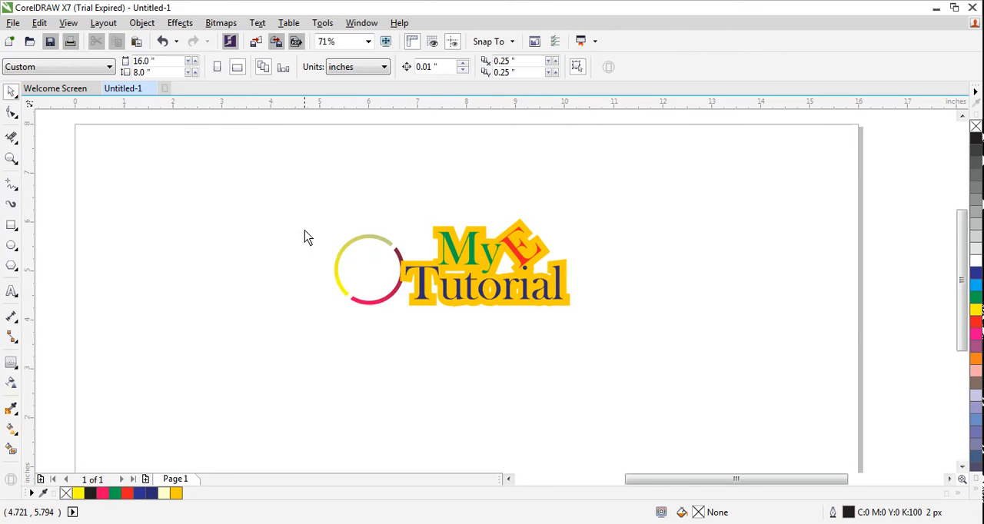
drag(293, 218, 415, 329)
drag(382, 239, 361, 240)
click(473, 355)
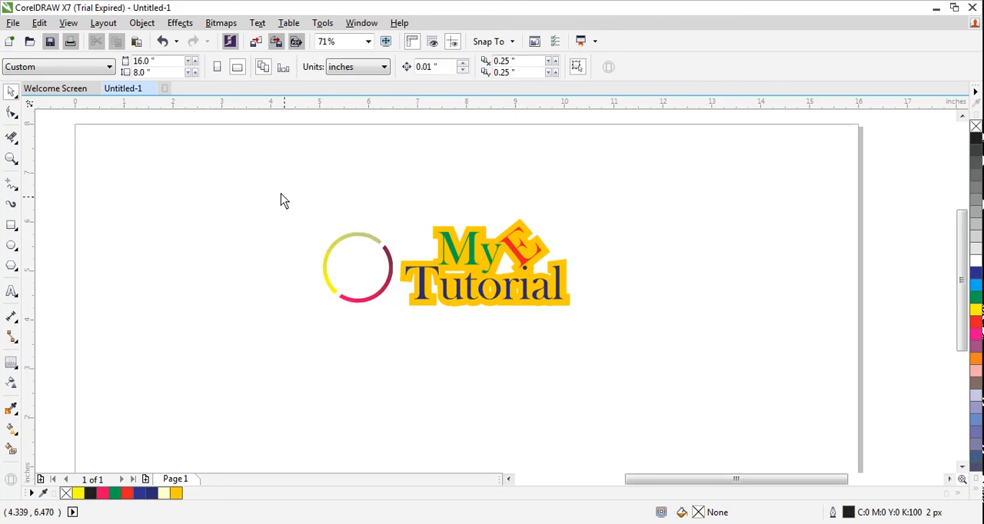
Set a 10 px outline width on the ring objects
drag(261, 170, 623, 362)
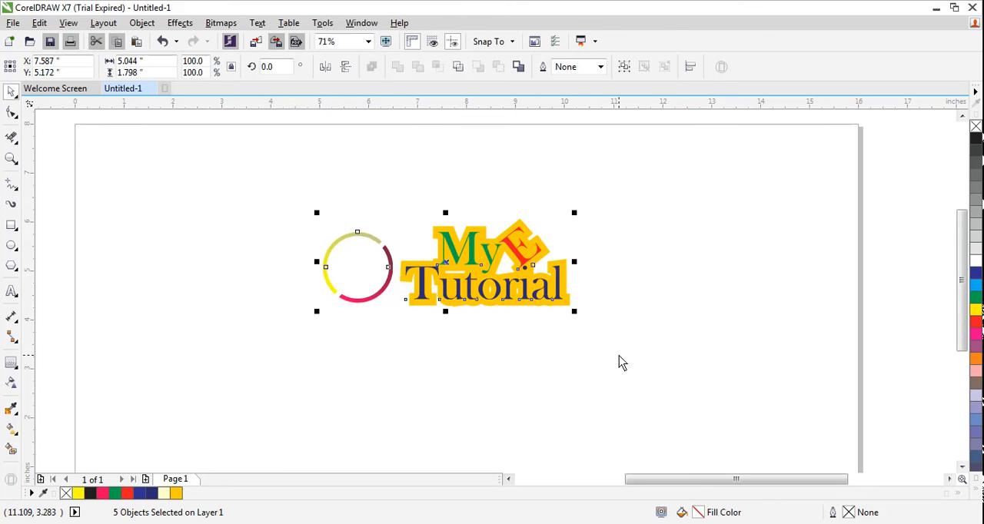
click(252, 357)
drag(284, 211, 398, 324)
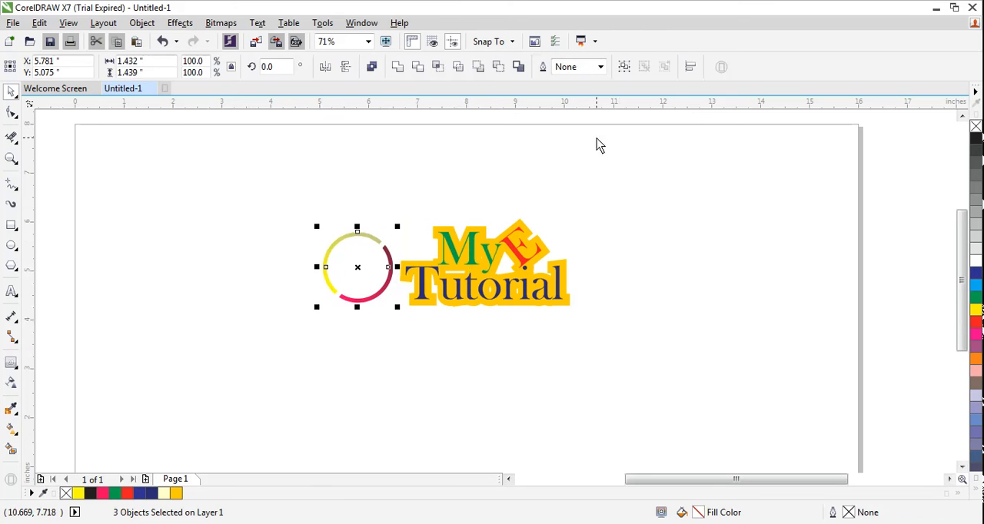
click(600, 67)
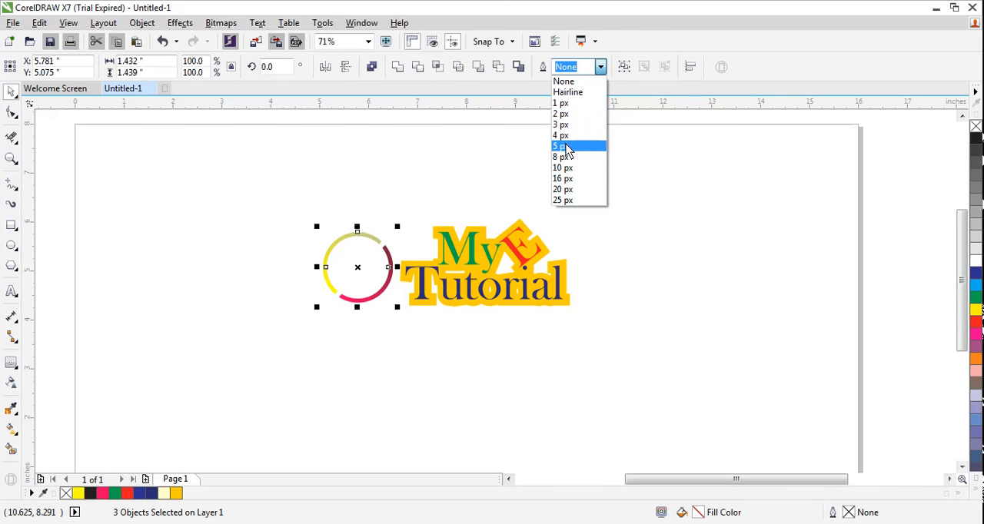
click(569, 168)
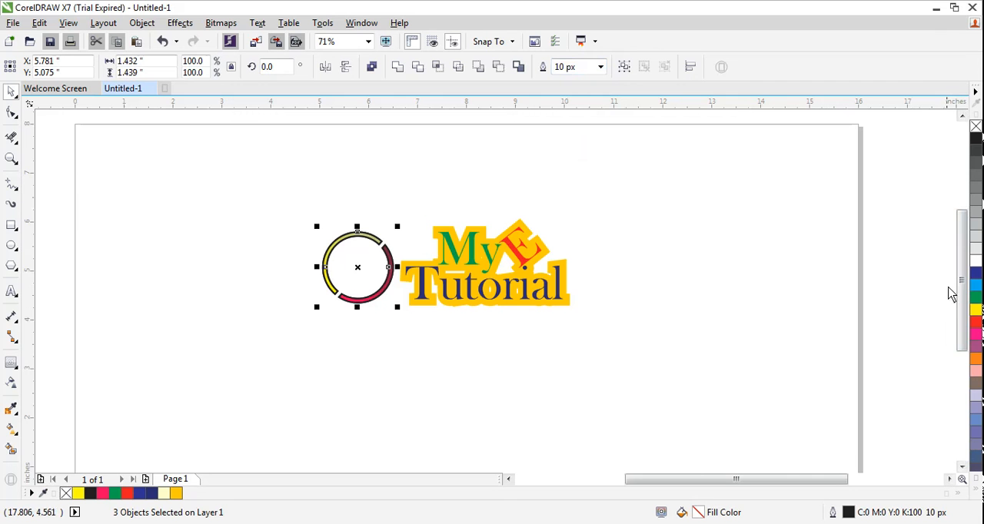
Colour the outline of the ring objects white, keeping their gradient fills
click(976, 262)
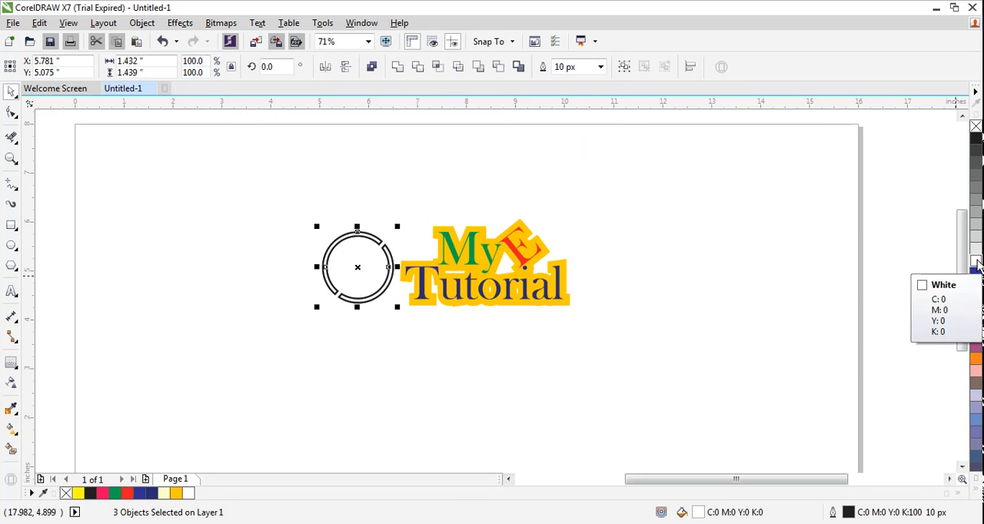
right_click(976, 262)
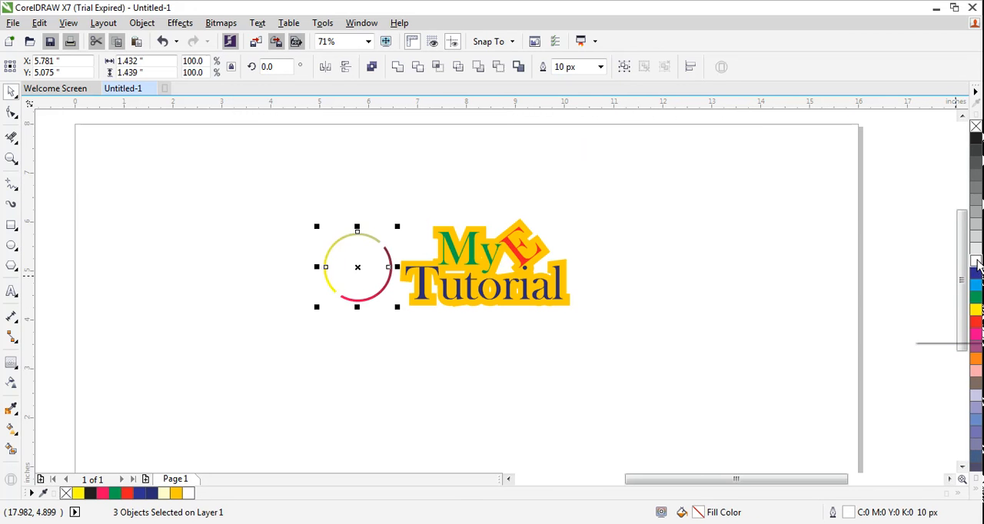
click(681, 402)
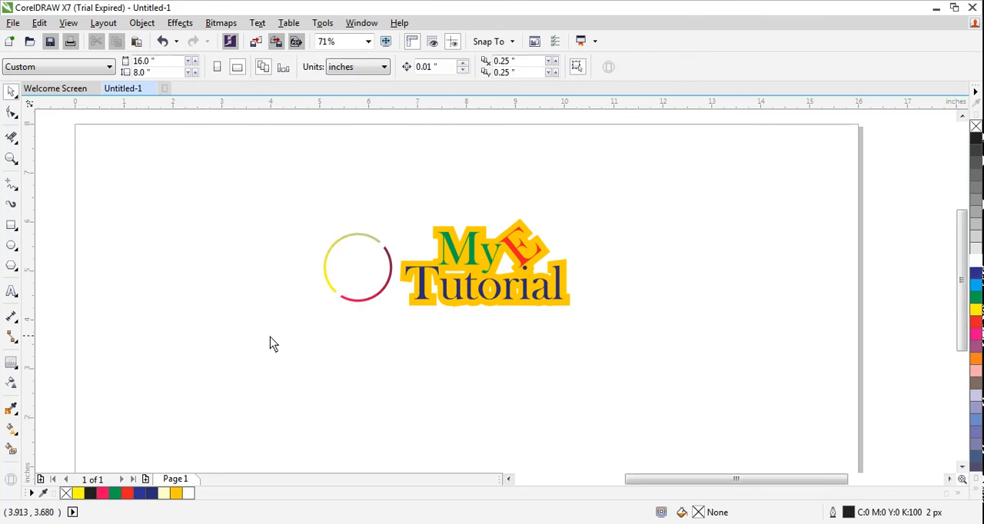
Set the outline colour of the ring and the contoured text to red (C:0 M:100 Y:100 K:0)
drag(273, 197, 617, 345)
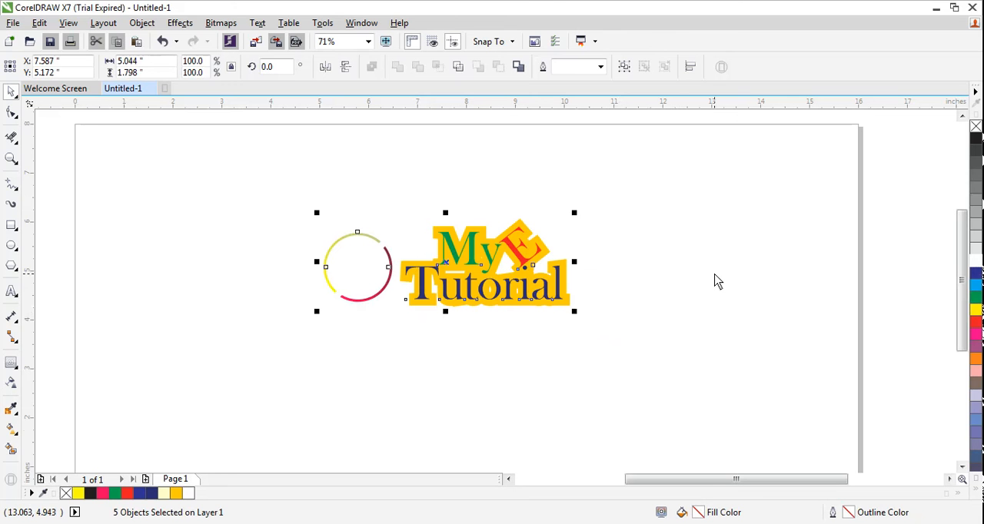
click(980, 492)
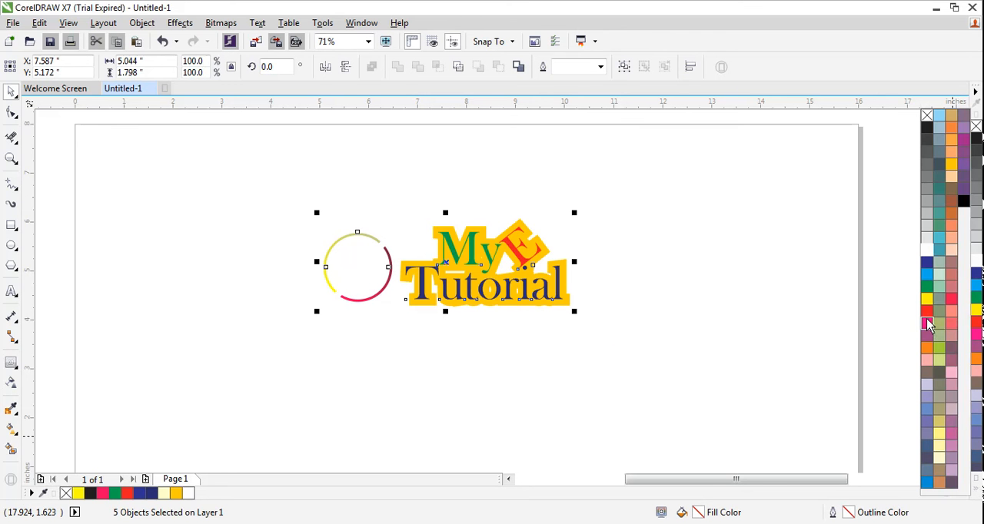
right_click(949, 300)
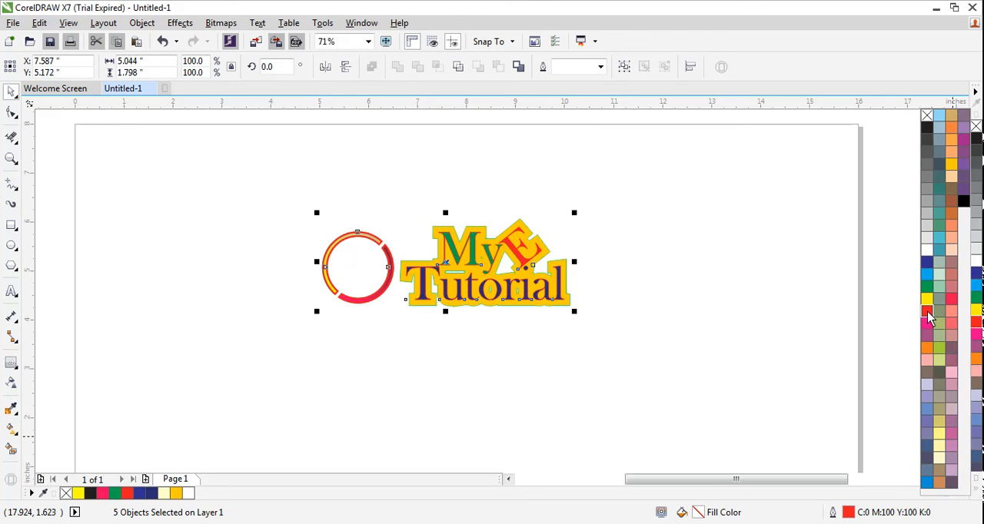
click(239, 273)
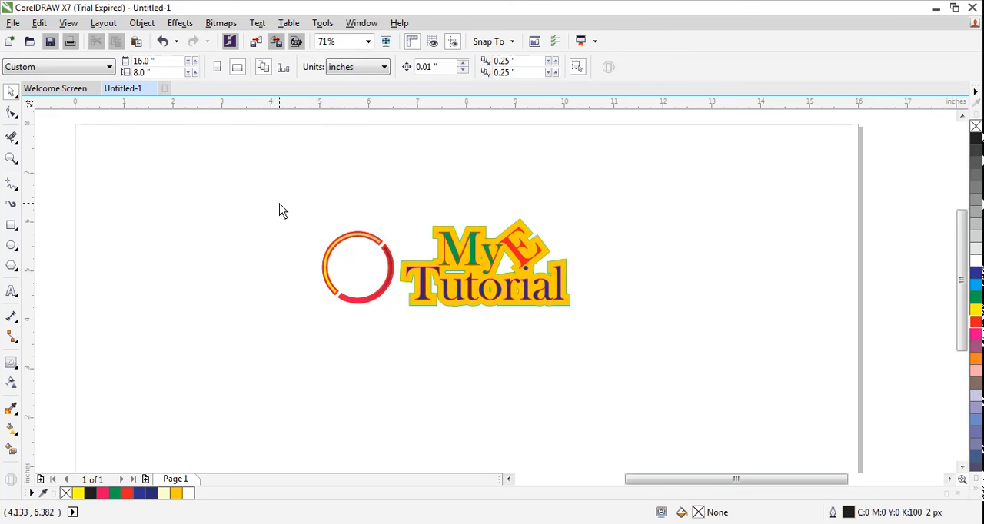
Convert the ring and the contoured text together into a single CMYK bitmap at 300 dpi
drag(278, 204, 633, 342)
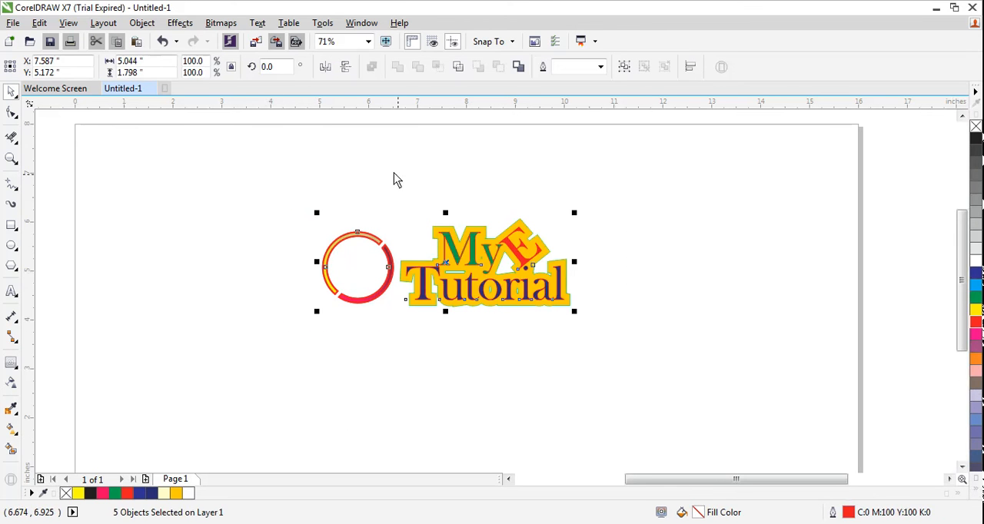
click(220, 23)
click(254, 37)
click(449, 344)
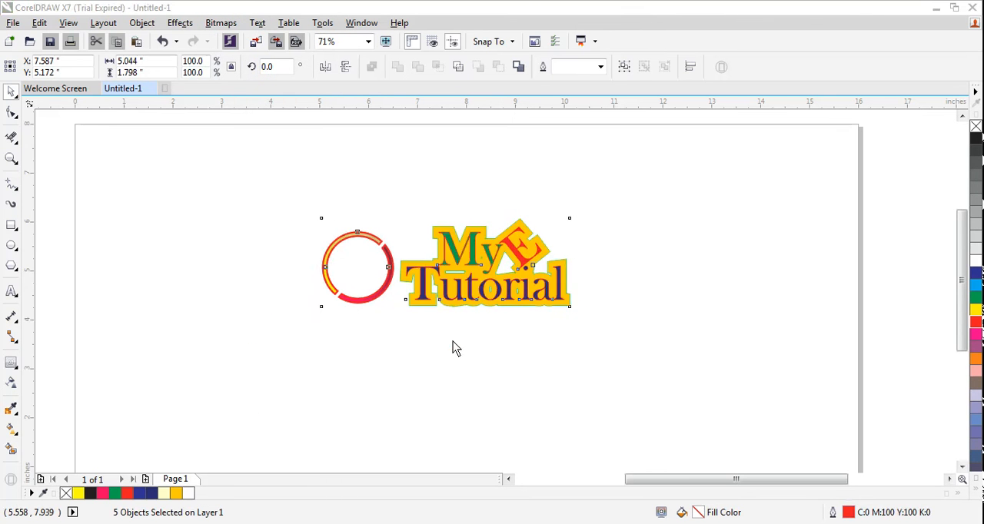
click(249, 309)
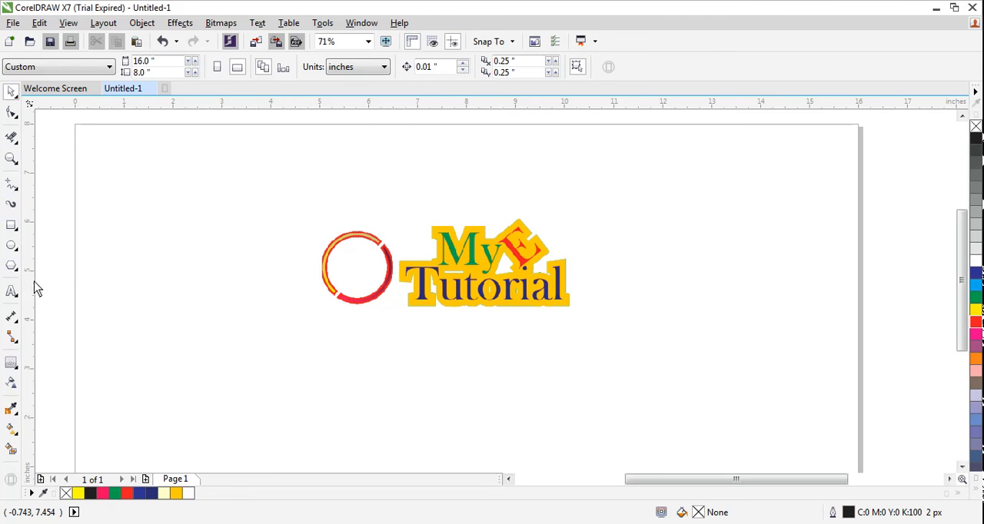
click(11, 290)
click(303, 172)
text(w)
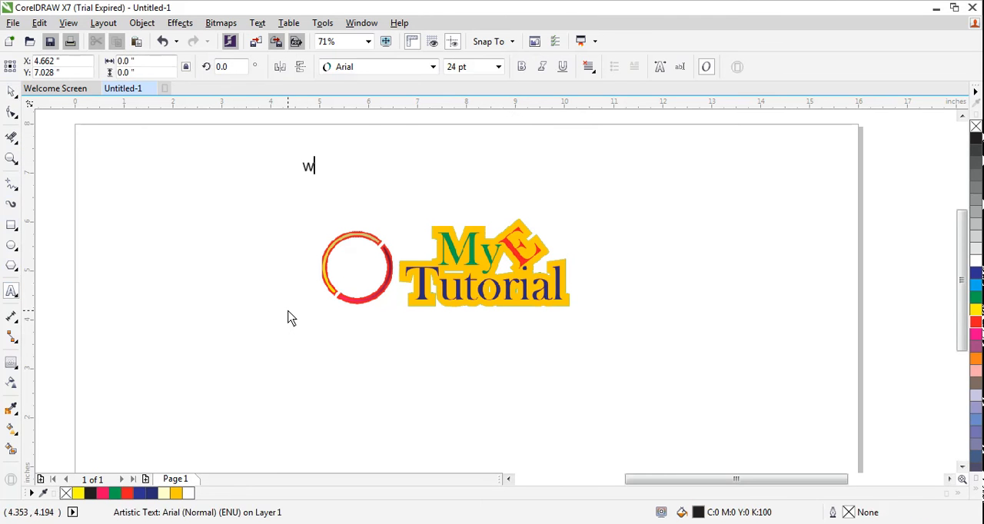
text(ww.youtube.com.)
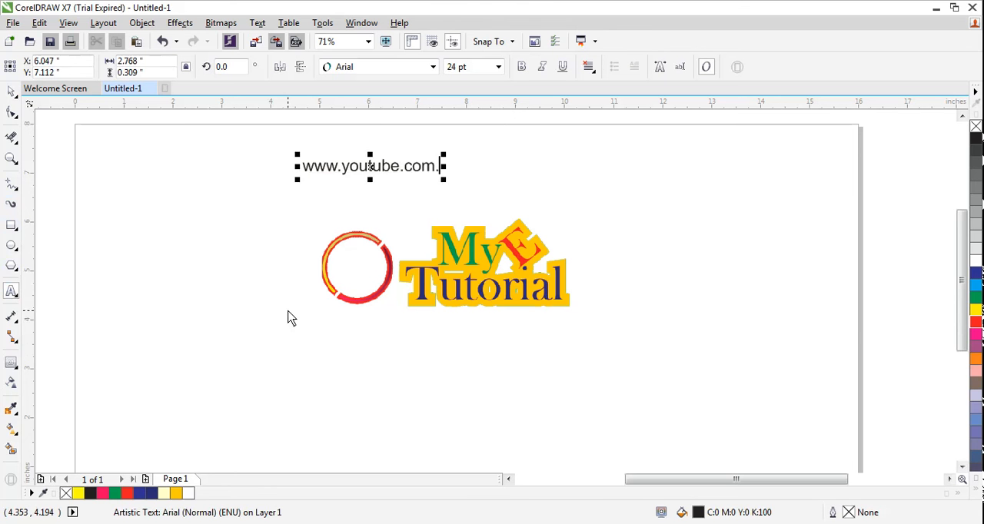
key(BackSpace)
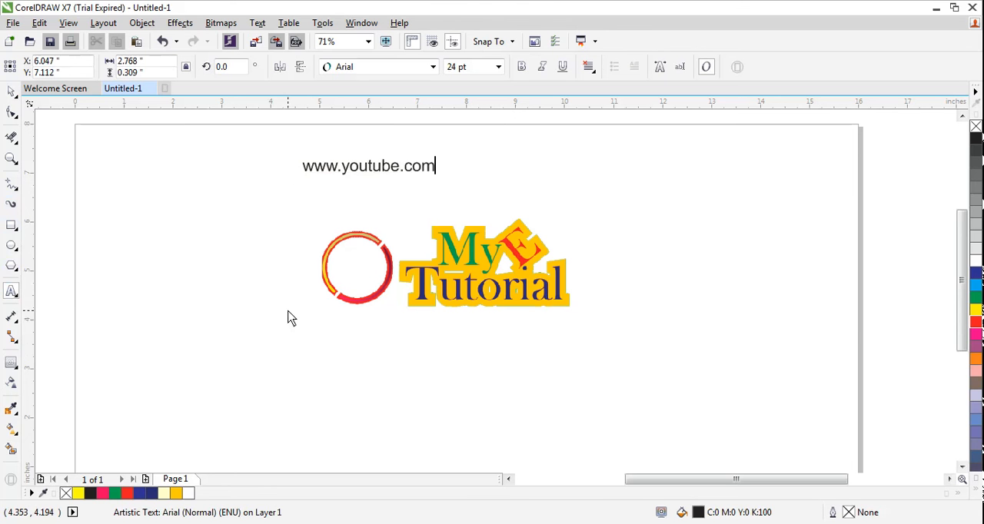
text(/c/myetutorialpak)
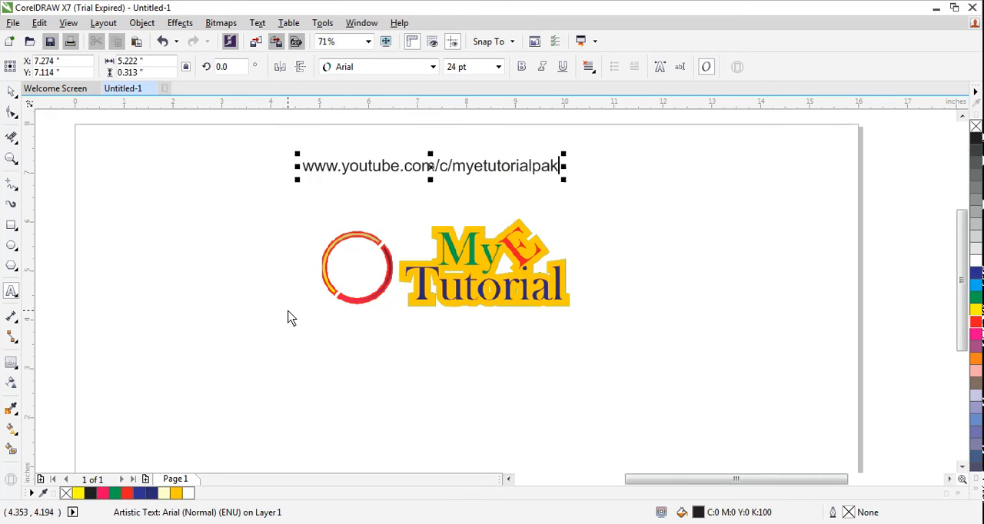
key(Return)
text(www.facew)
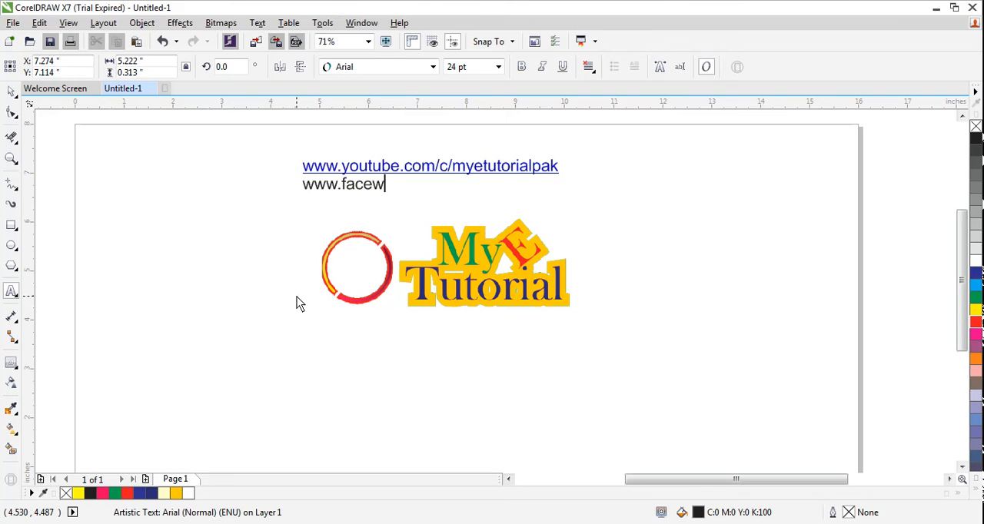
key(BackSpace)
key(Escape)
text(book.cojm)
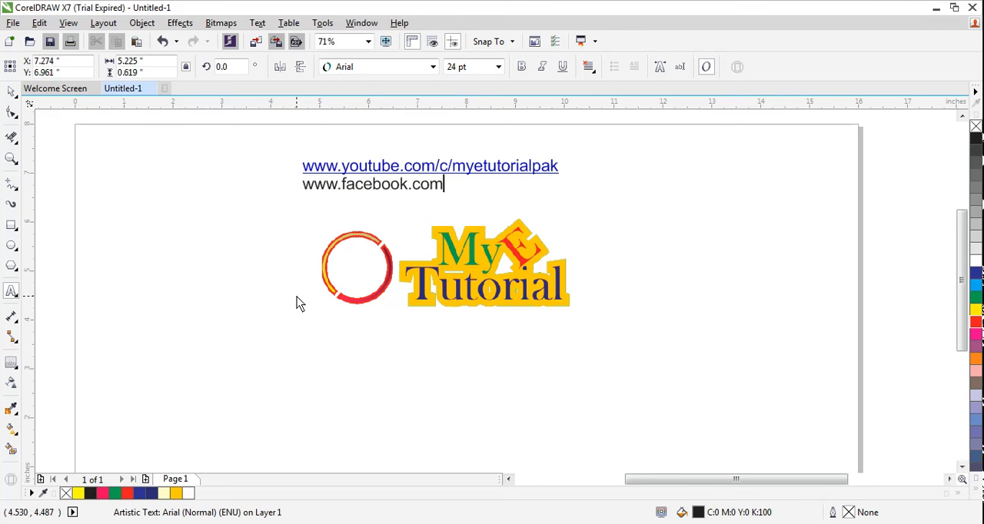
text(/myetutorial)
key(Return)
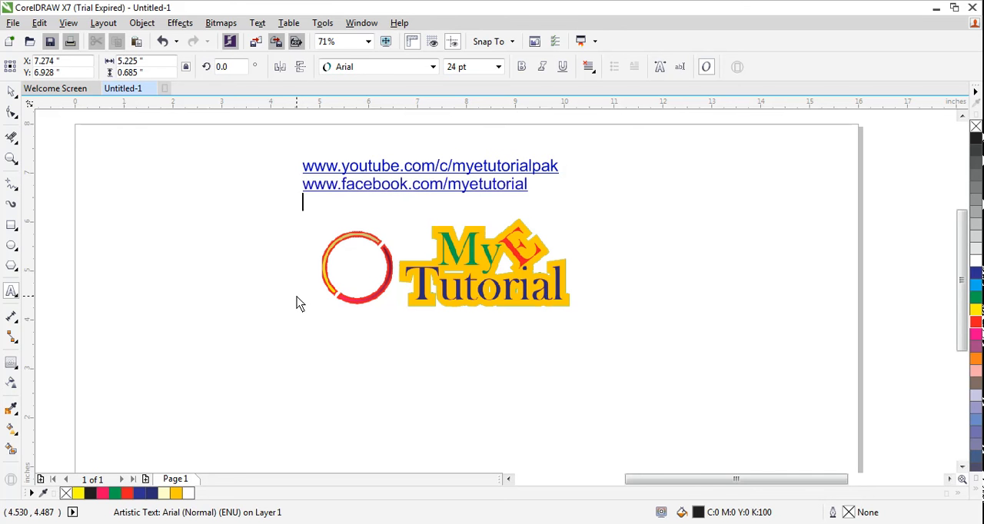
Move the two-line web address text to the upper-left corner of the page
click(12, 91)
click(385, 174)
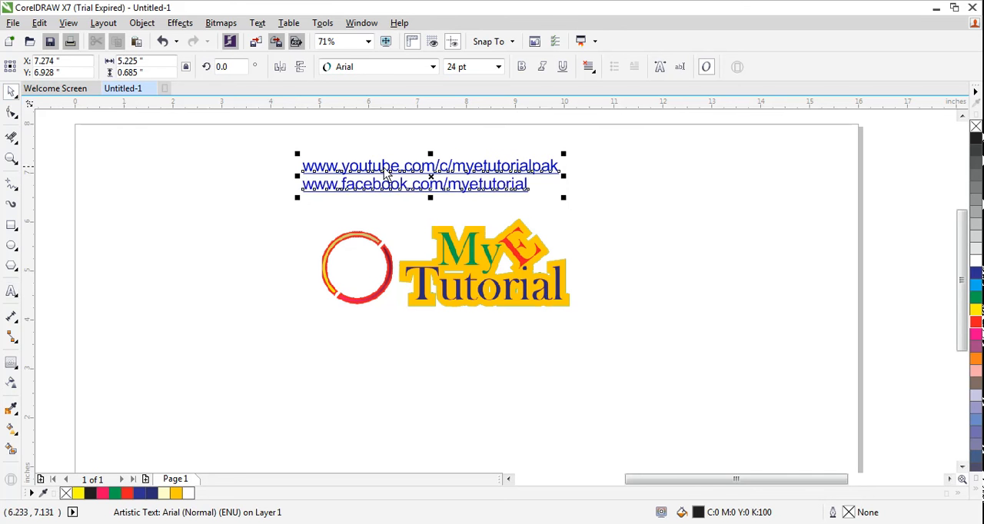
drag(385, 174, 172, 144)
Set the web address text to 36 pt Baskerville Old Face and deselect it
click(498, 67)
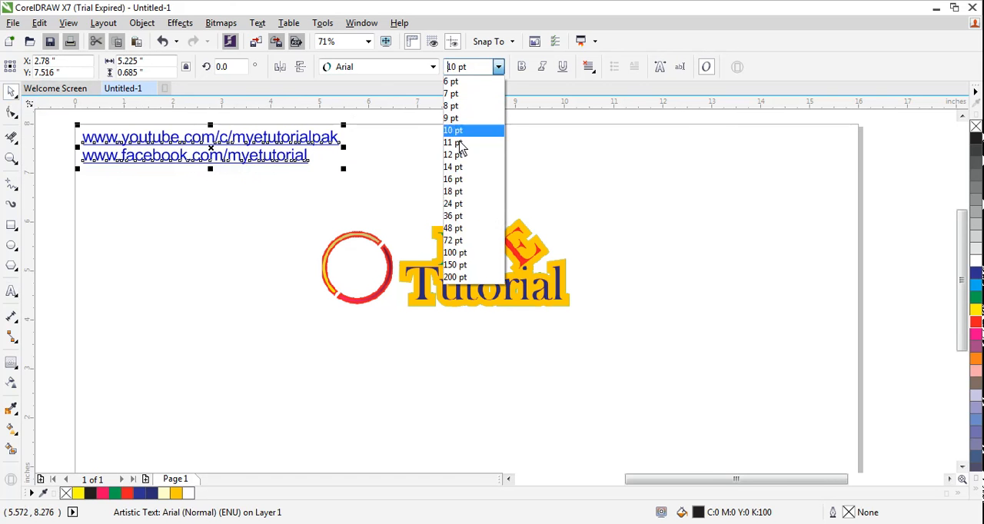
click(453, 216)
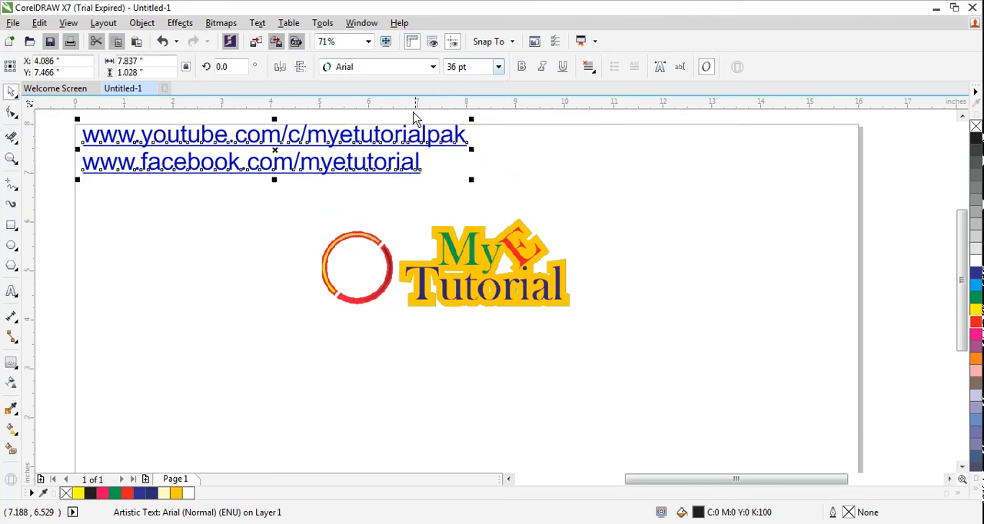
click(435, 67)
click(417, 101)
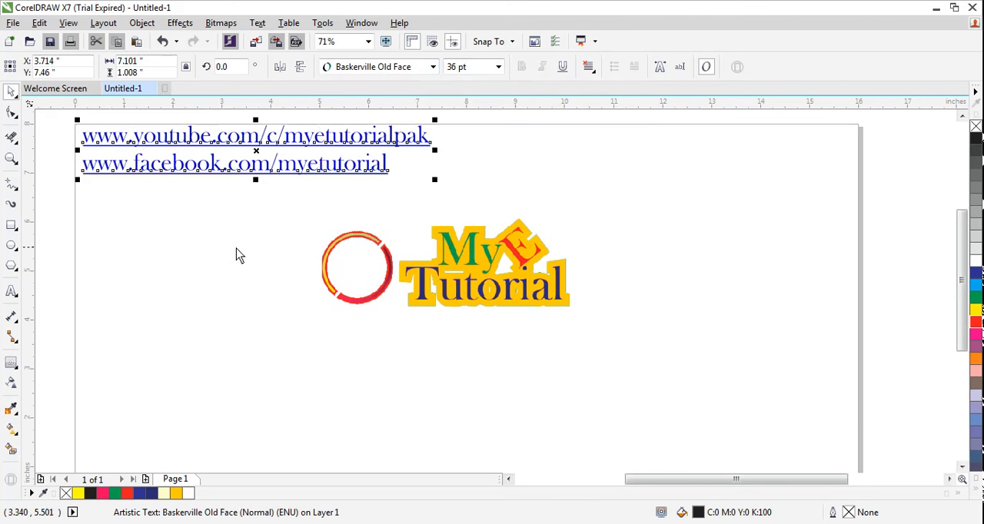
click(240, 257)
drag(303, 204, 608, 339)
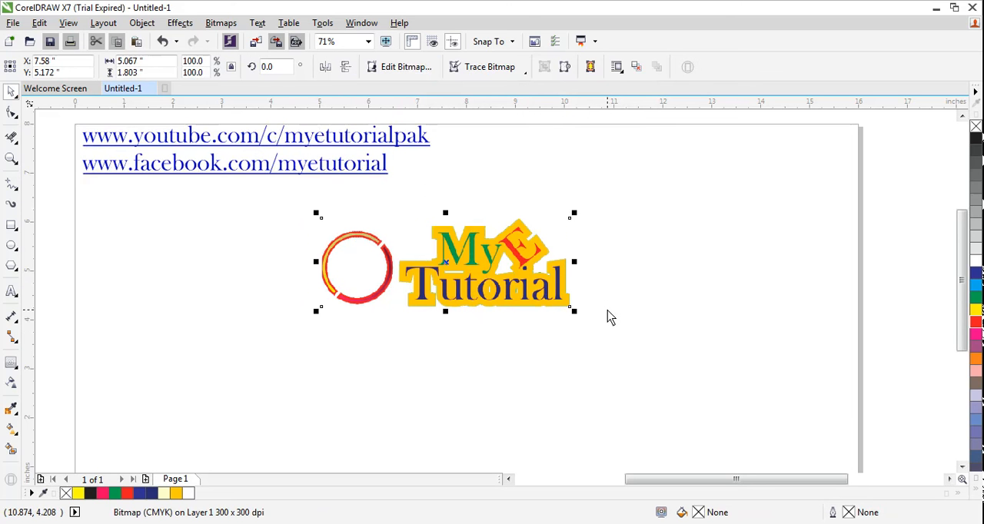
click(858, 523)
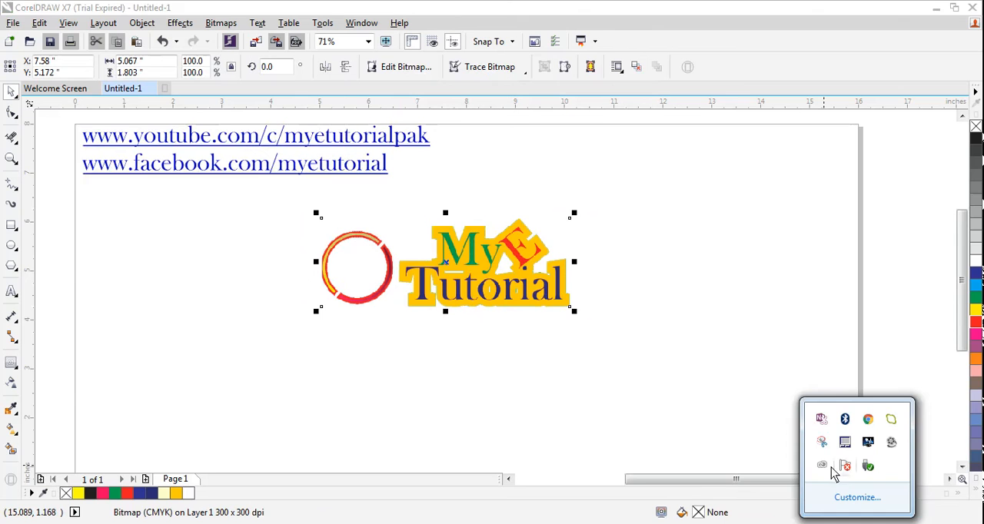